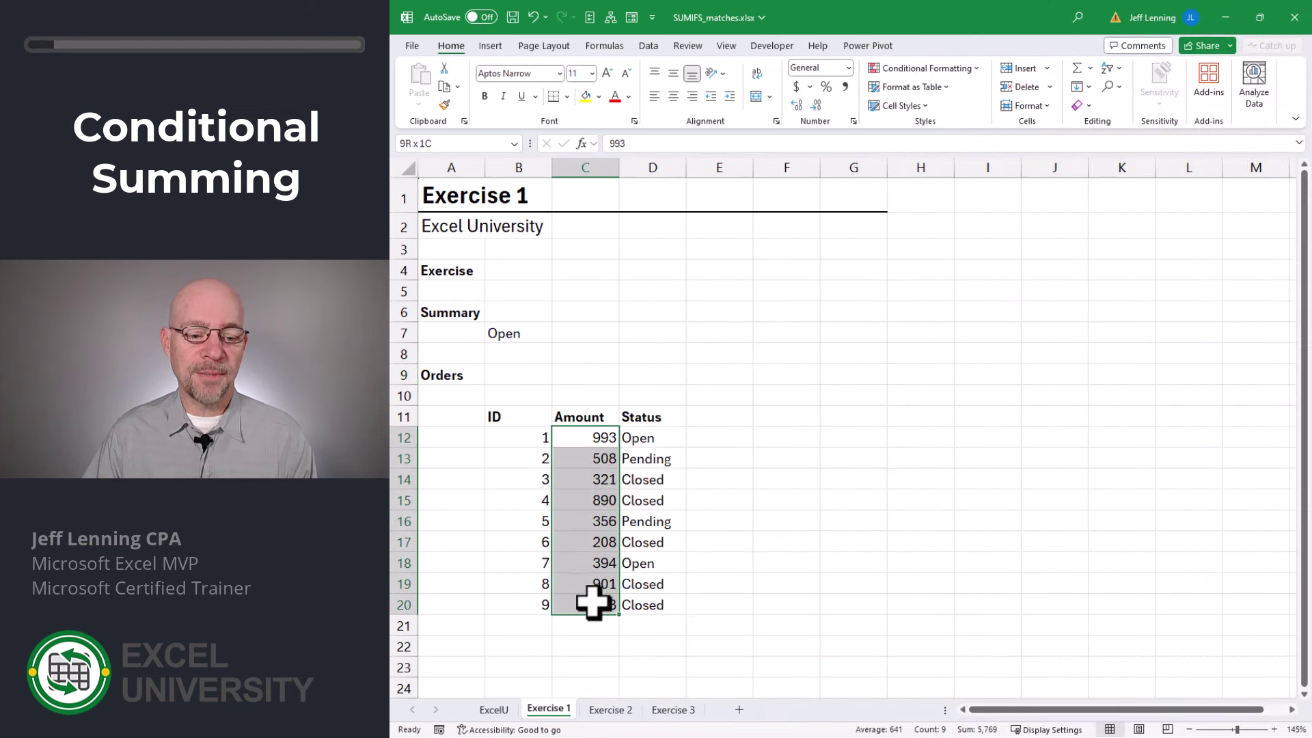
Enter =SUMIFS(C12:C20,D12:D20,B7) in C7 to total Open orders, returning 1387
drag(652, 441, 653, 595)
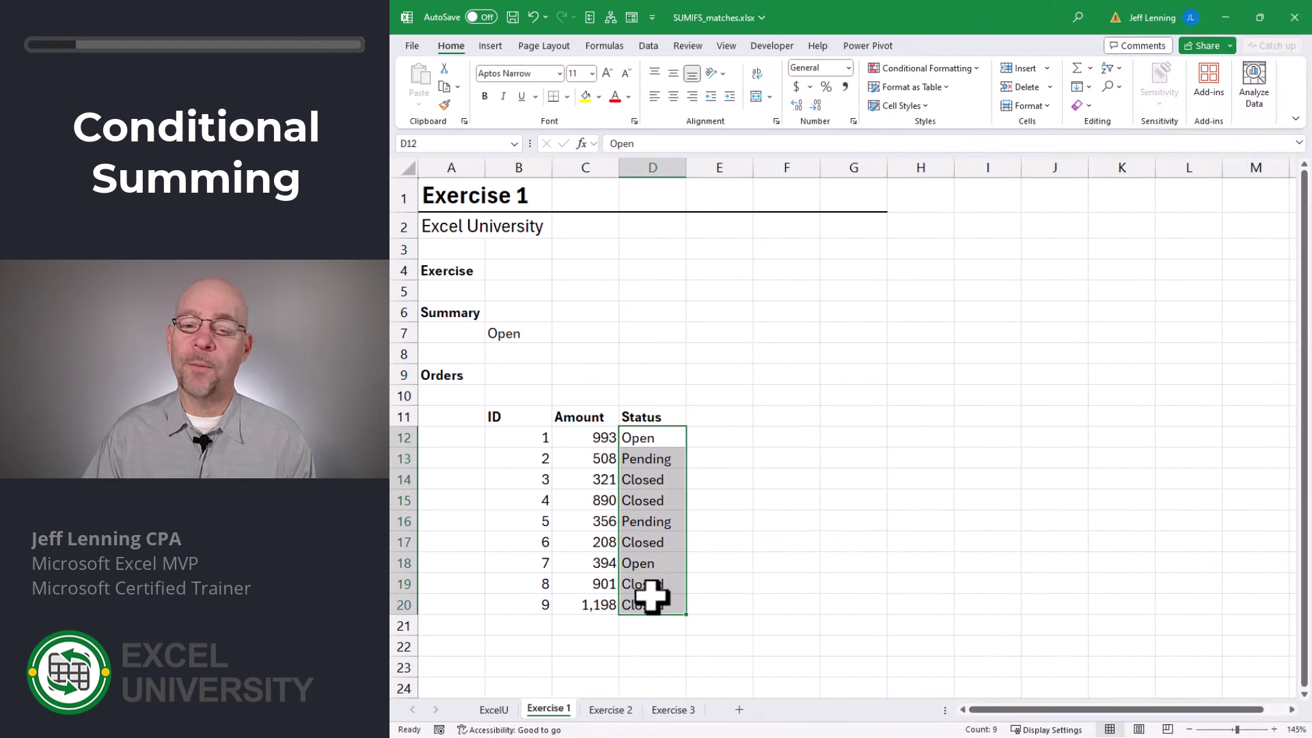
click(585, 333)
text(=sumifs()
drag(577, 438, 578, 605)
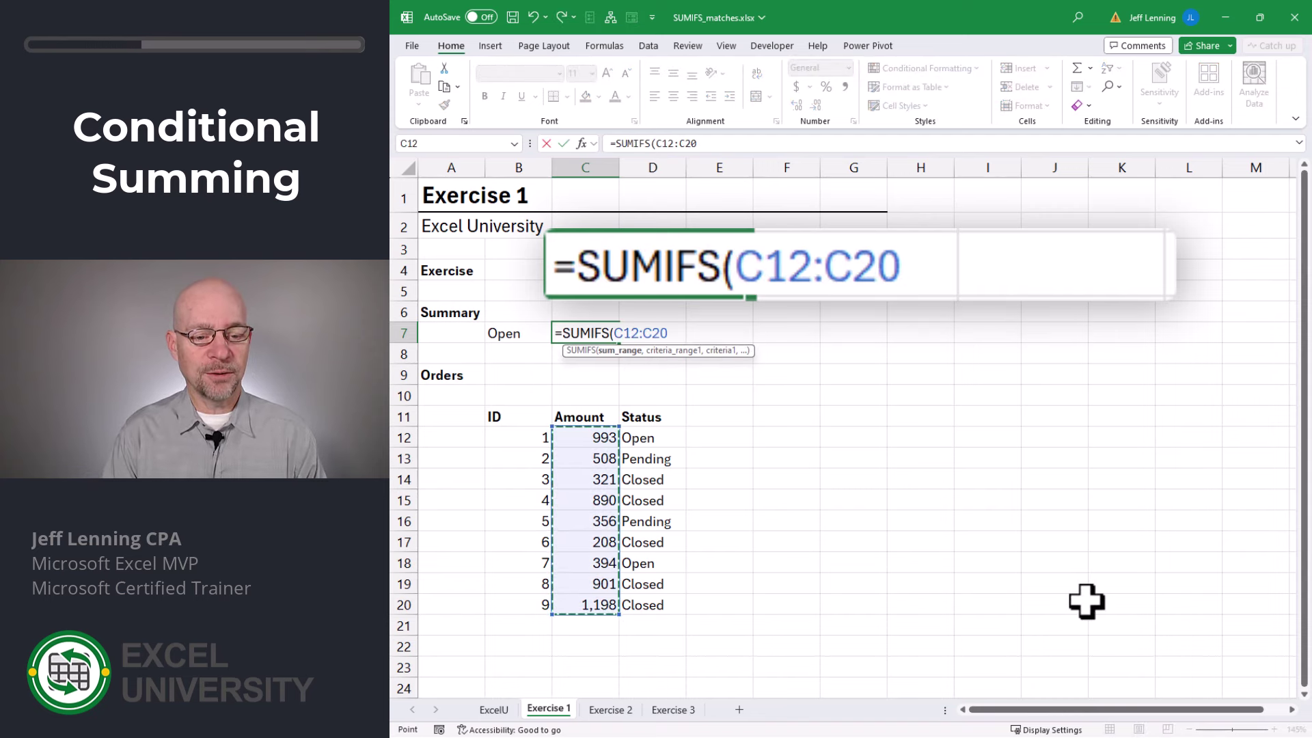
text(,)
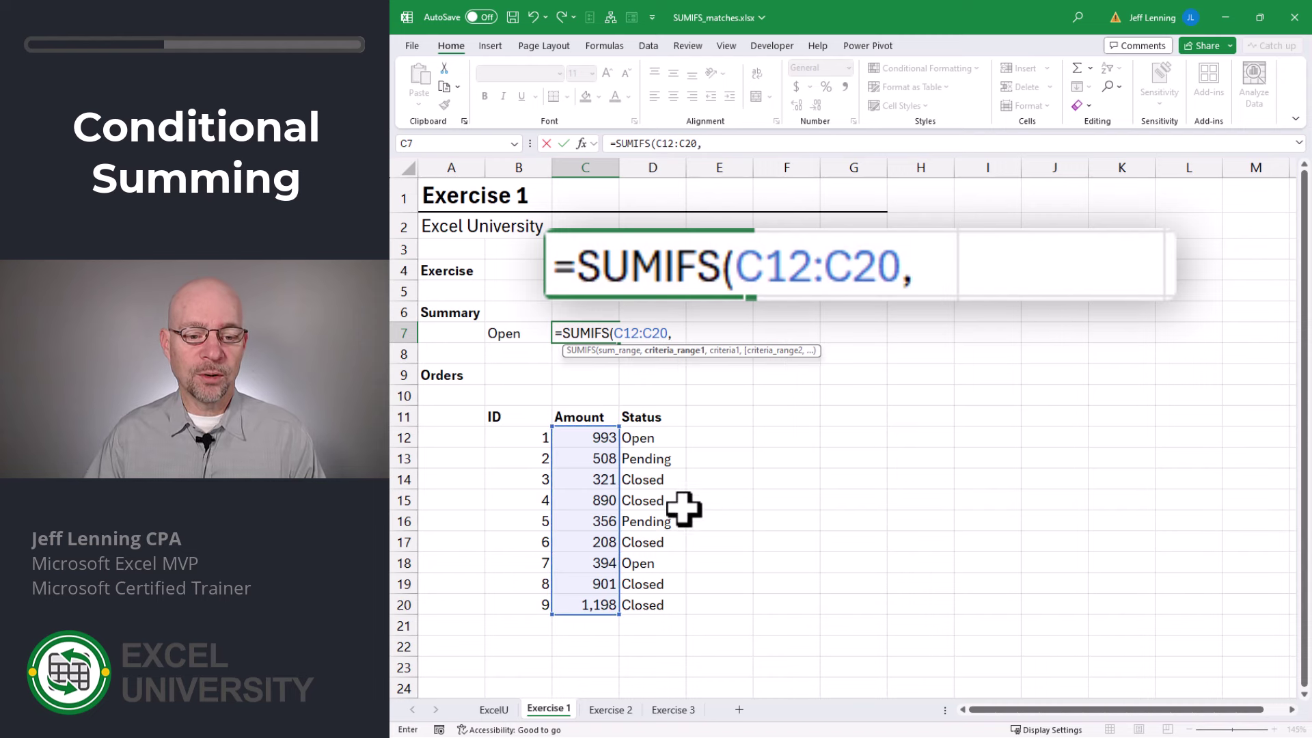
drag(653, 438, 651, 606)
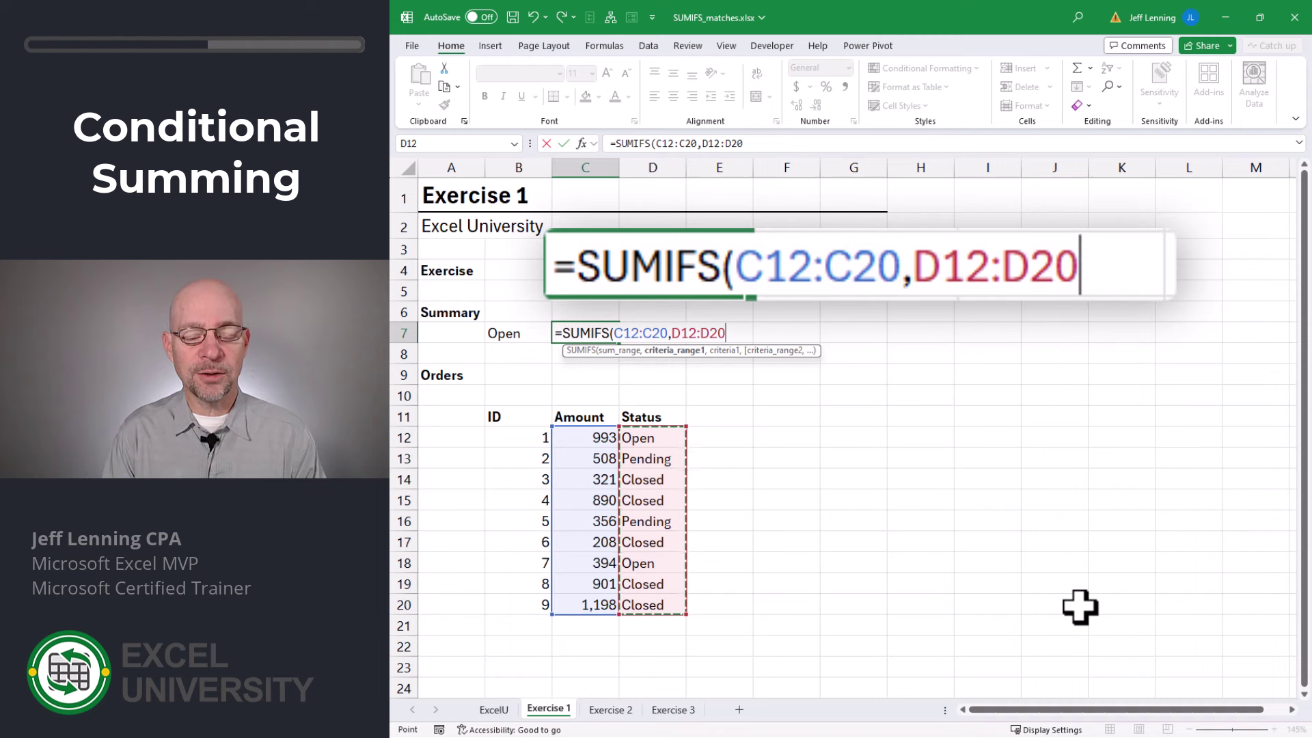
text(,)
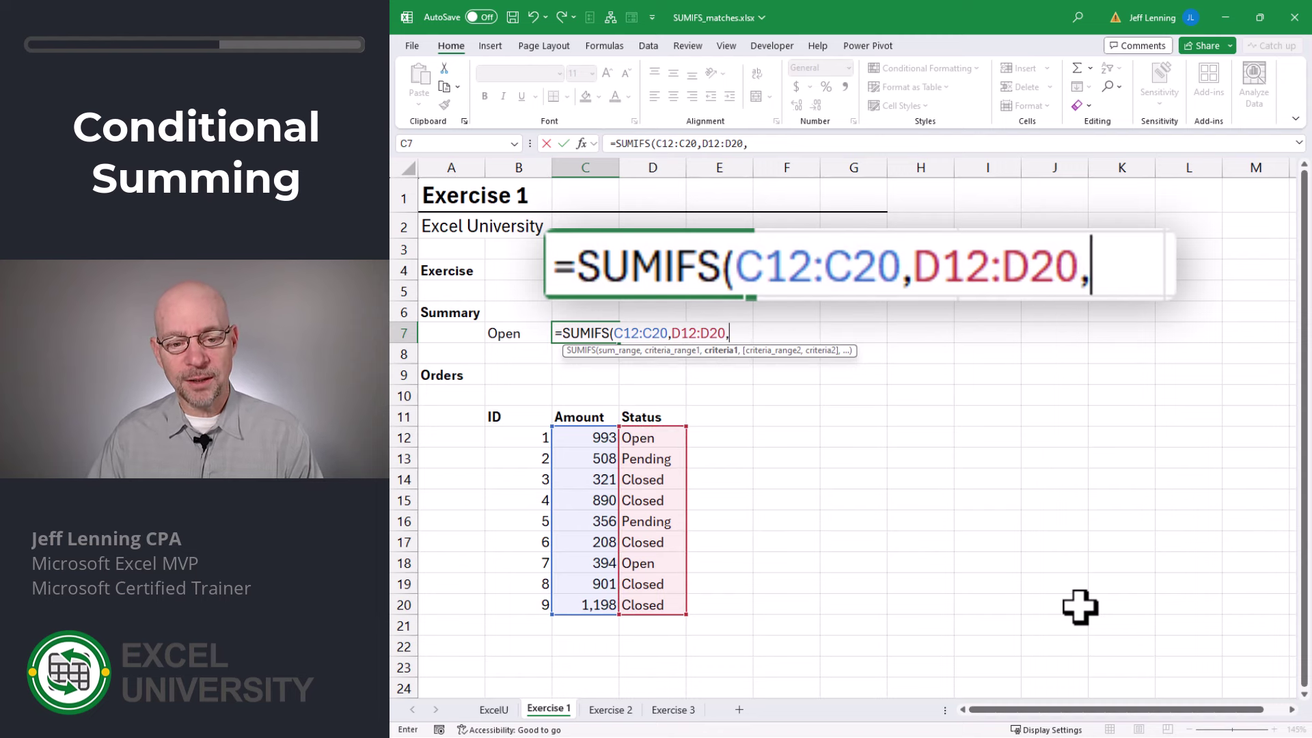
click(519, 332)
text())
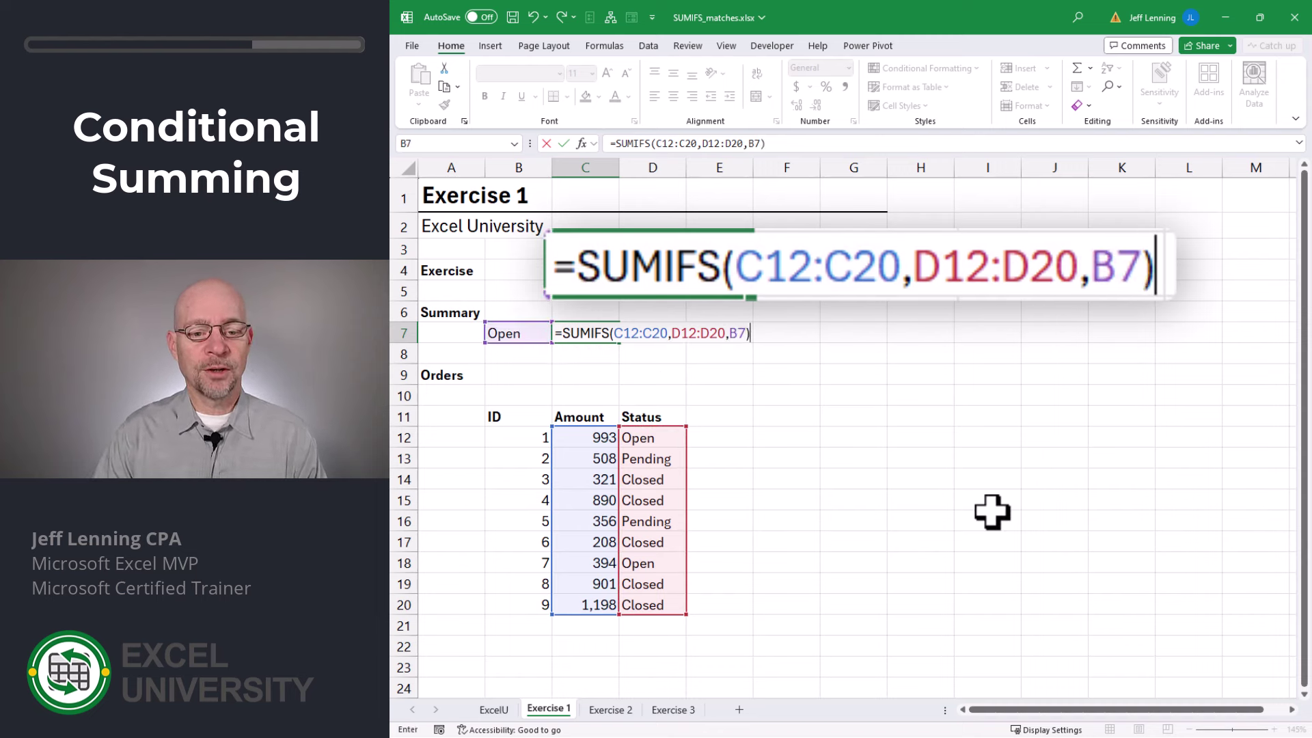
key(Return)
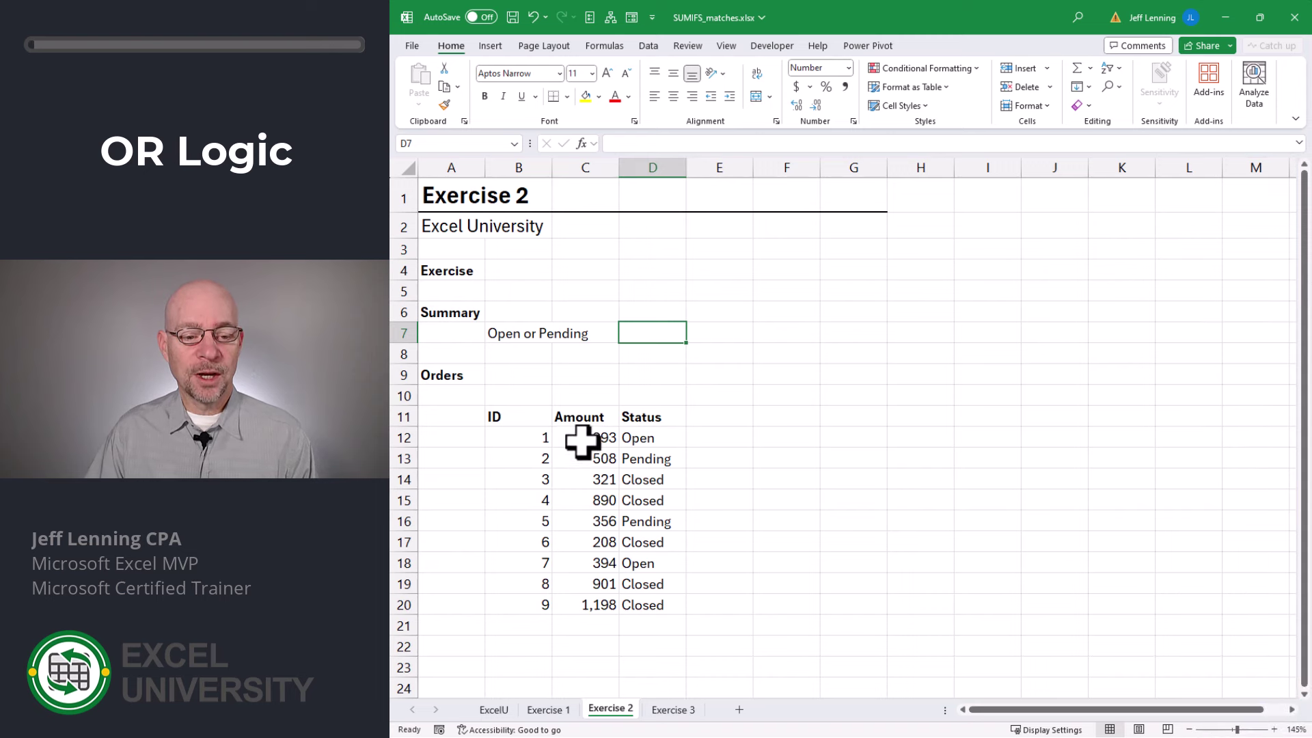
Type =SUMIFS(C12:C20,D12:D20,"Open",D12:D20,"Pending") into D7 on Exercise 2
drag(586, 438, 597, 605)
drag(646, 437, 658, 598)
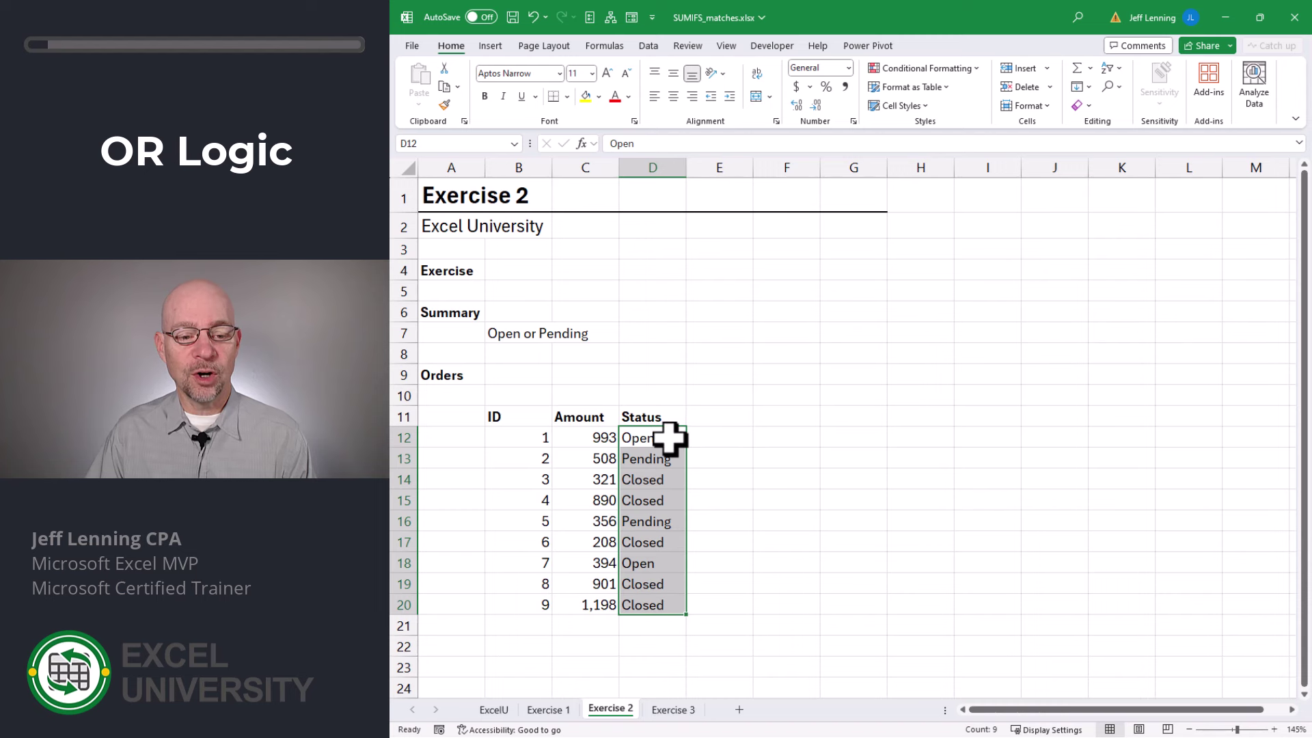
click(654, 333)
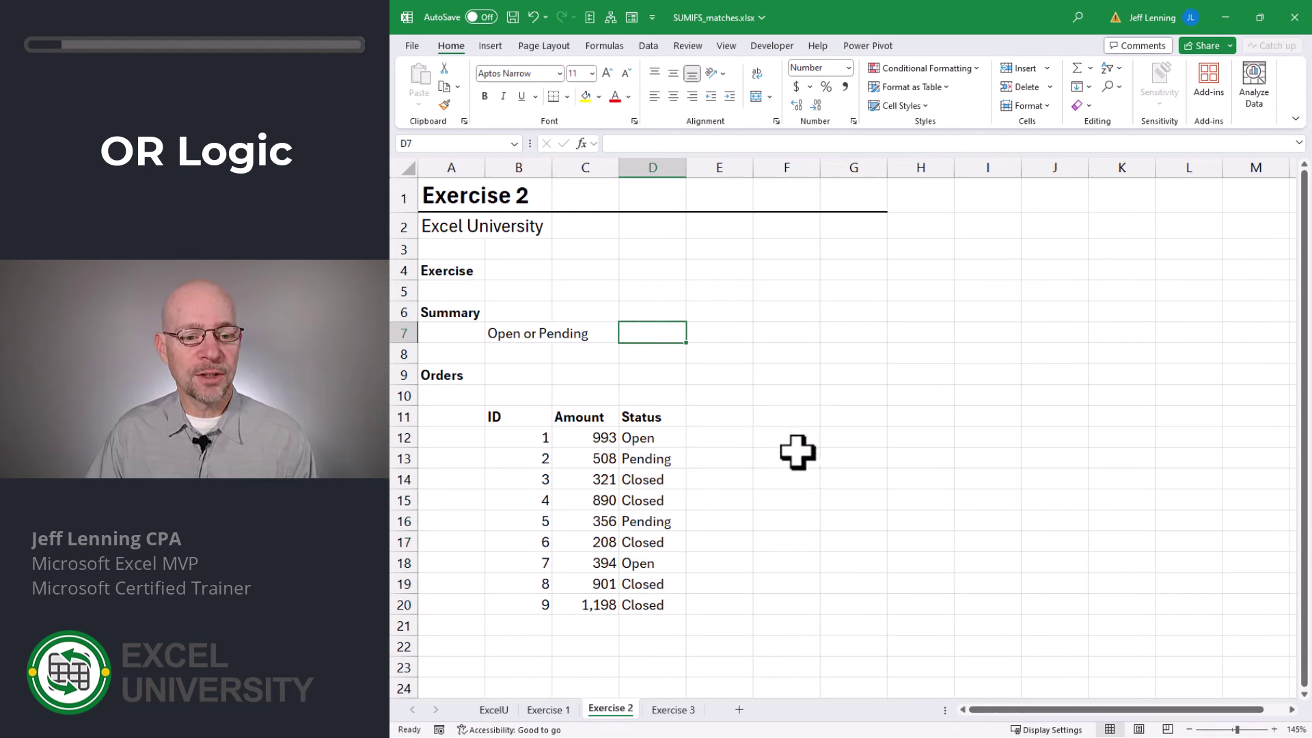
text(=sumifs)
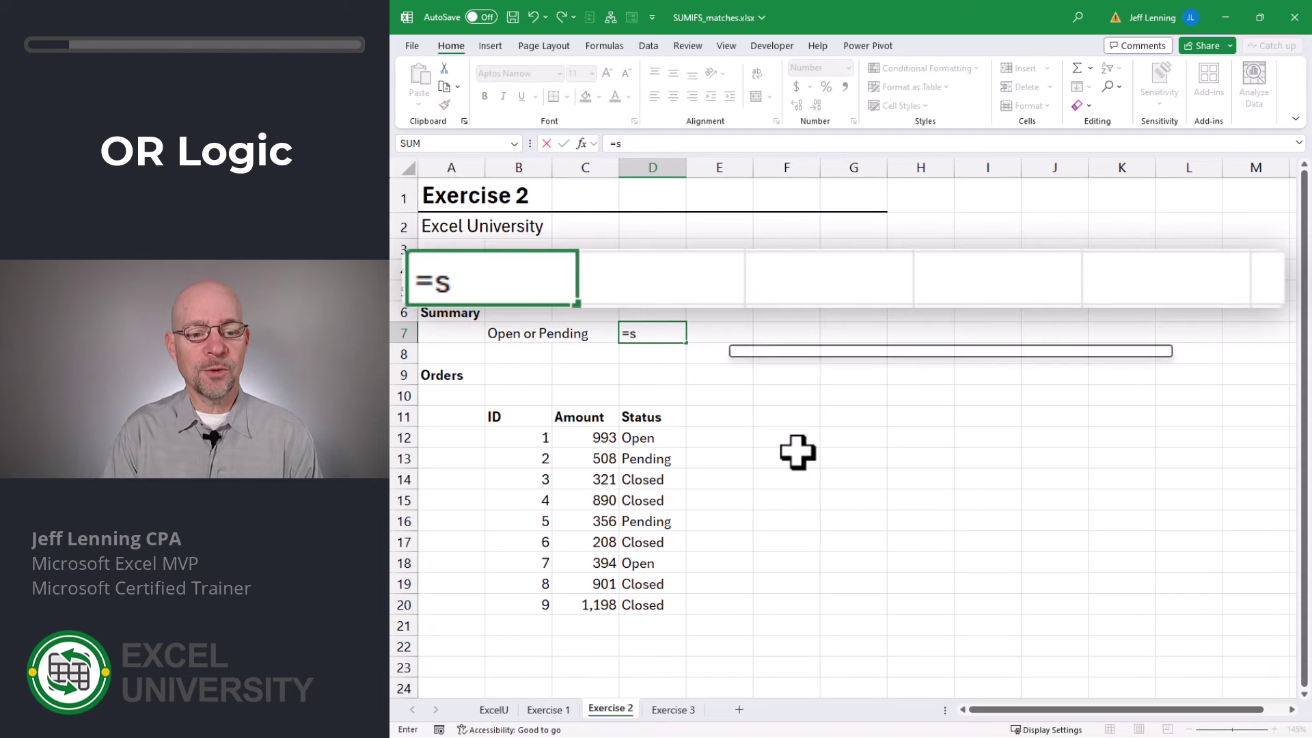
key(Tab)
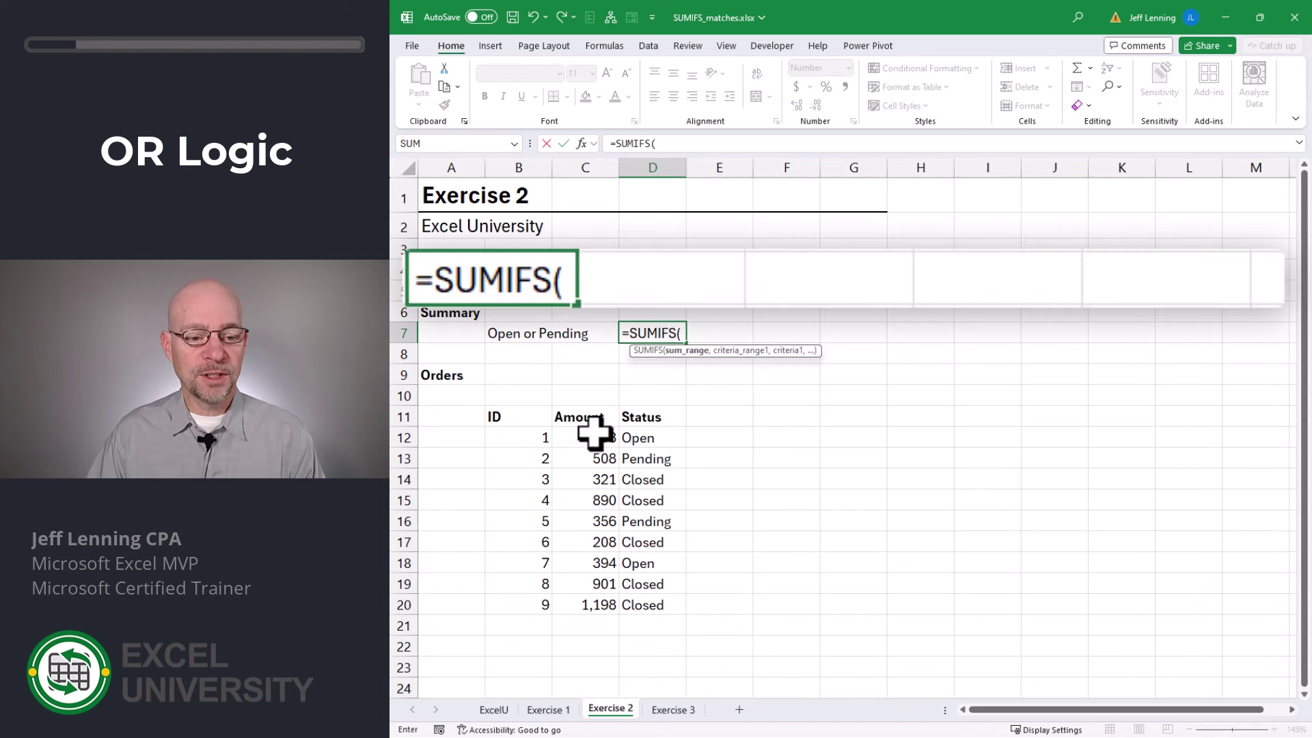
drag(591, 437, 589, 602)
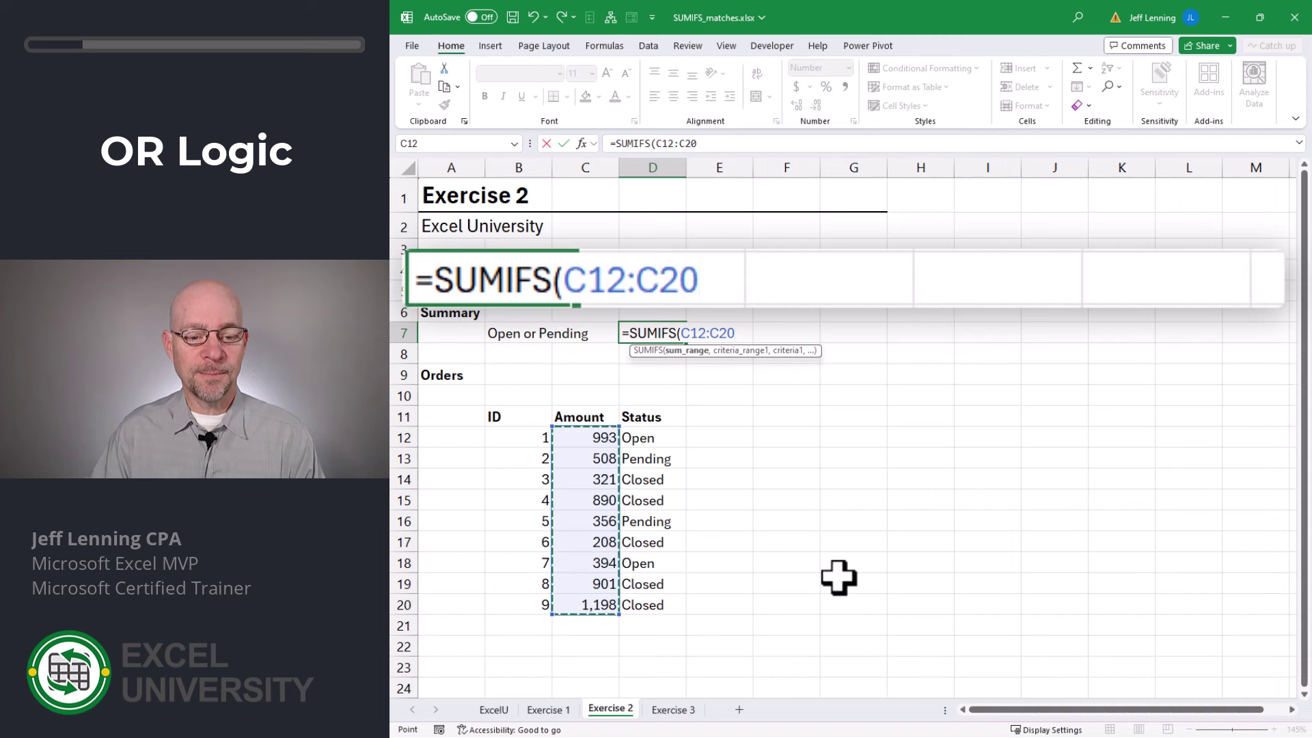
text(,)
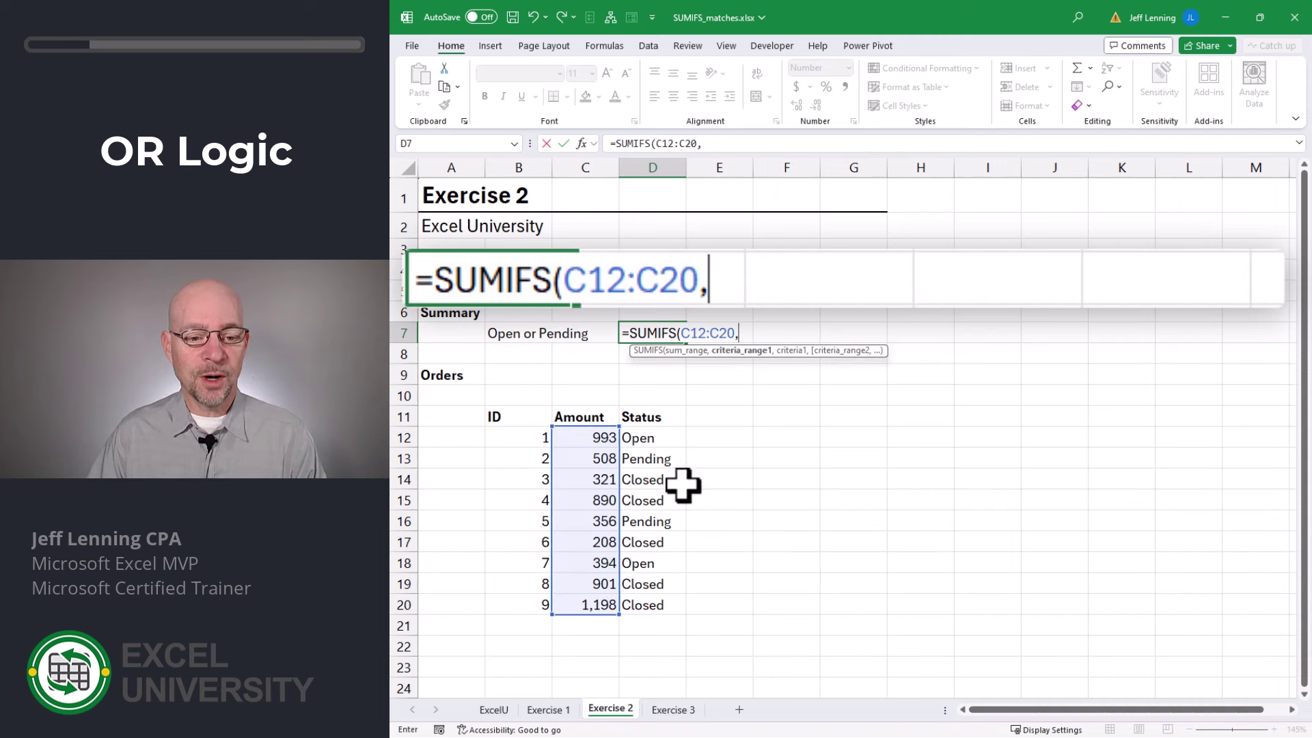
drag(649, 438, 645, 600)
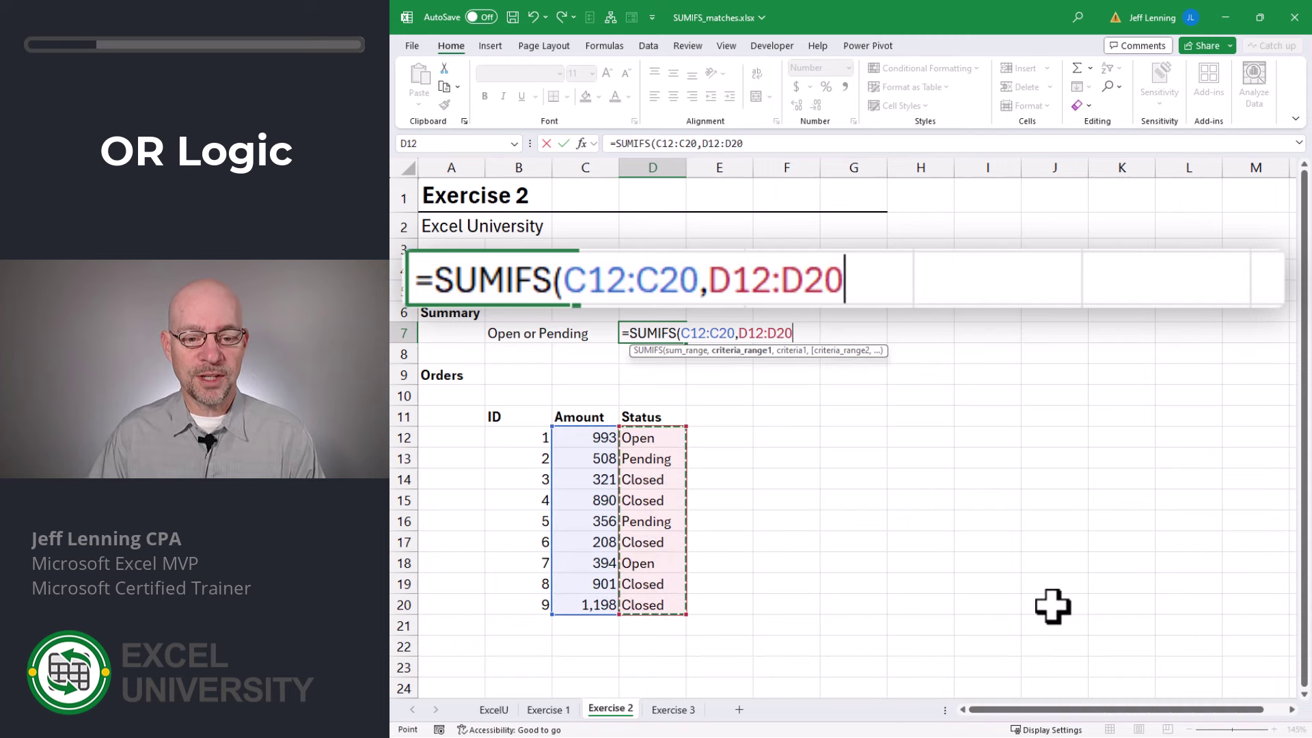
text(,)
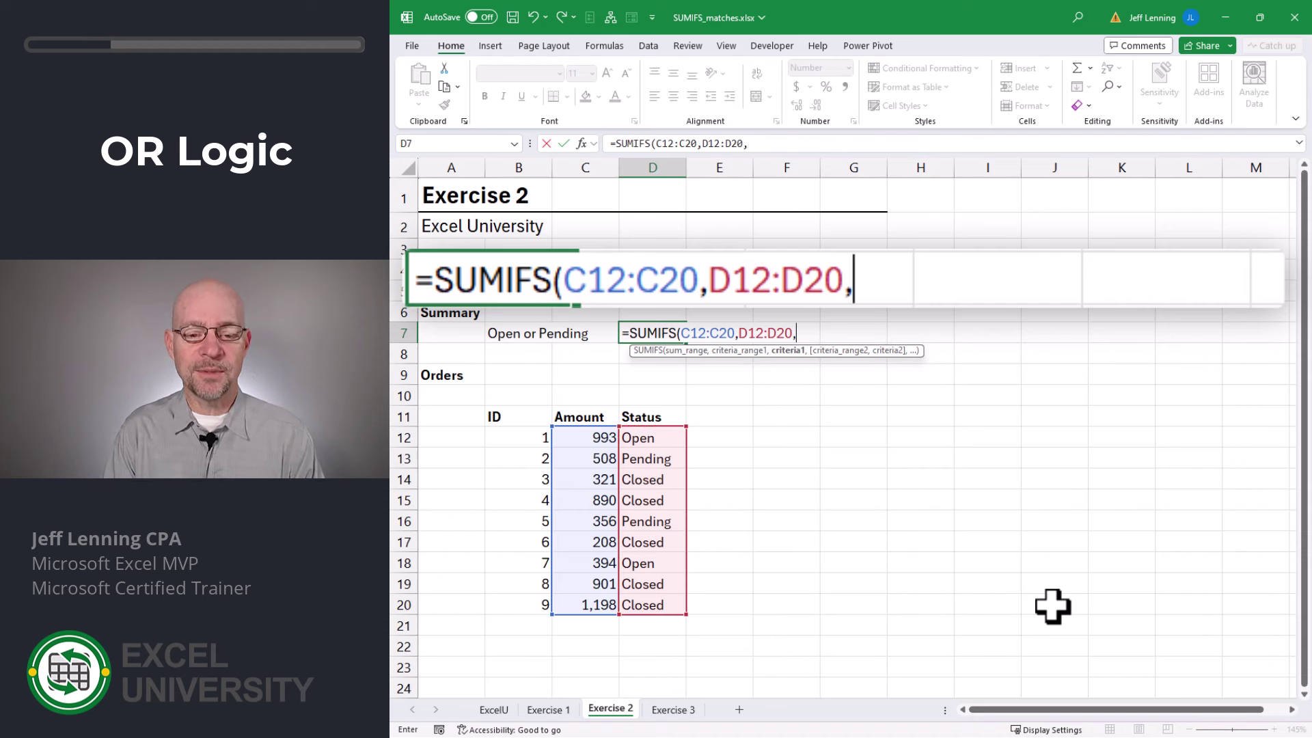
text("Open",)
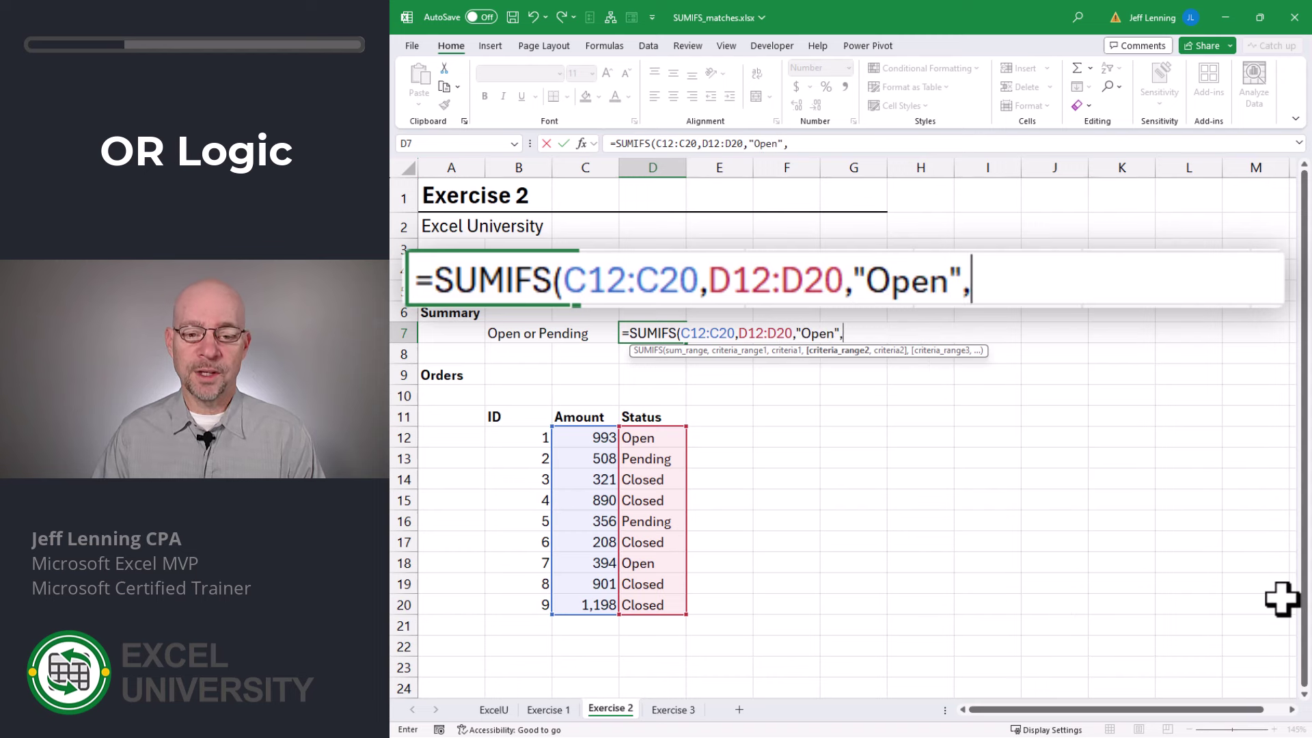
drag(643, 438, 645, 607)
text(,"Pending"))
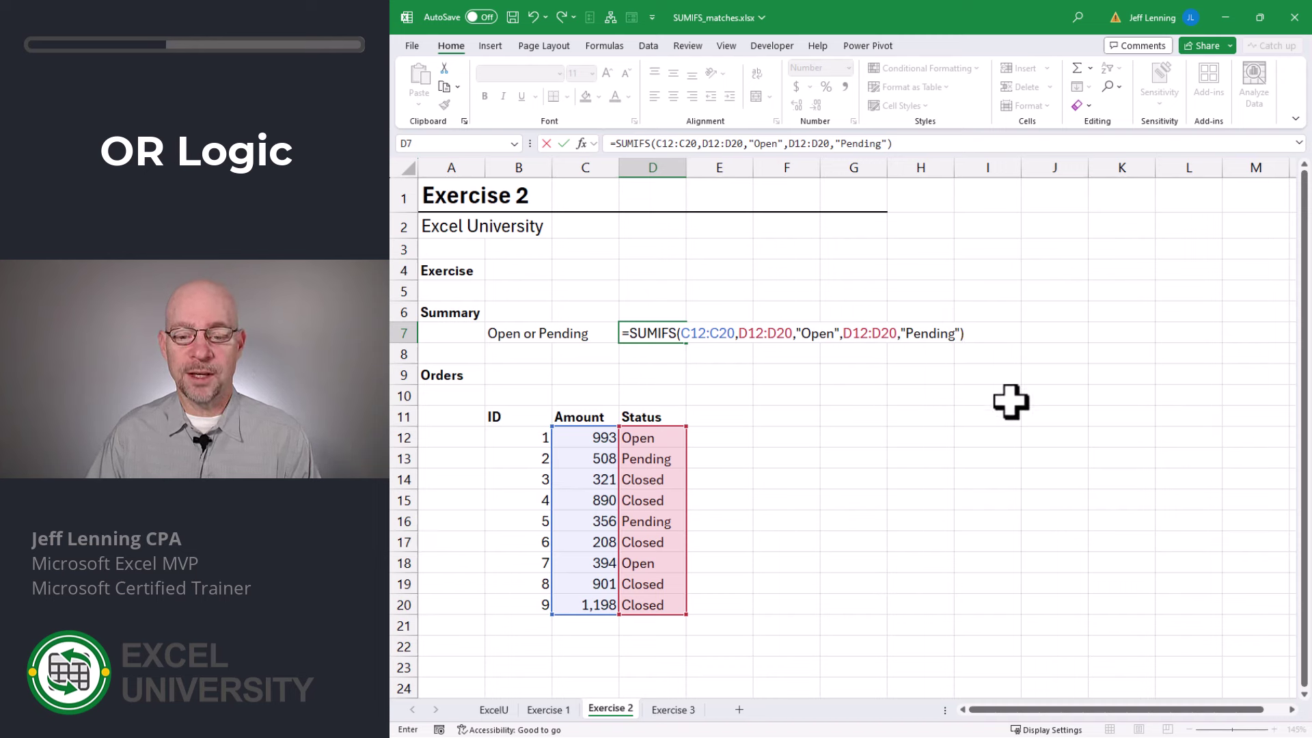
Commit the Open-and-Pending formula in D7, then put D7 back into edit mode
key(Return)
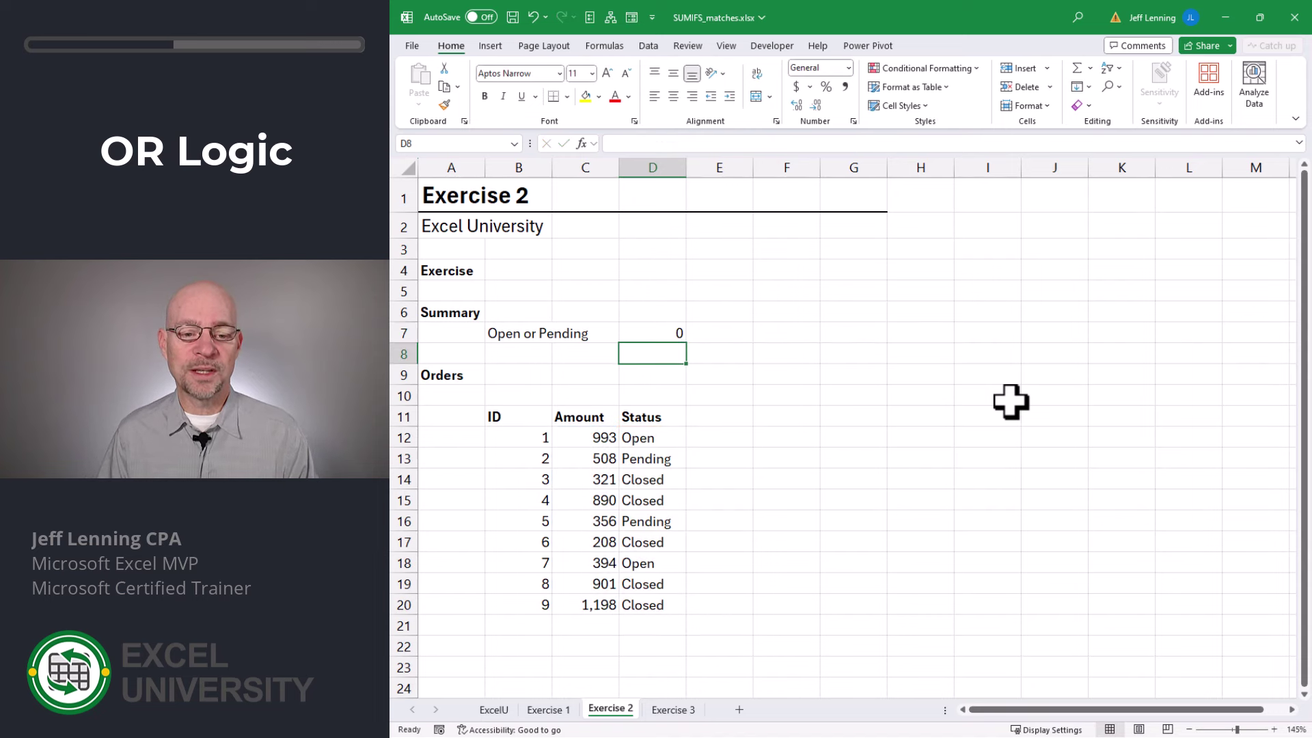
key(Up)
key(F2)
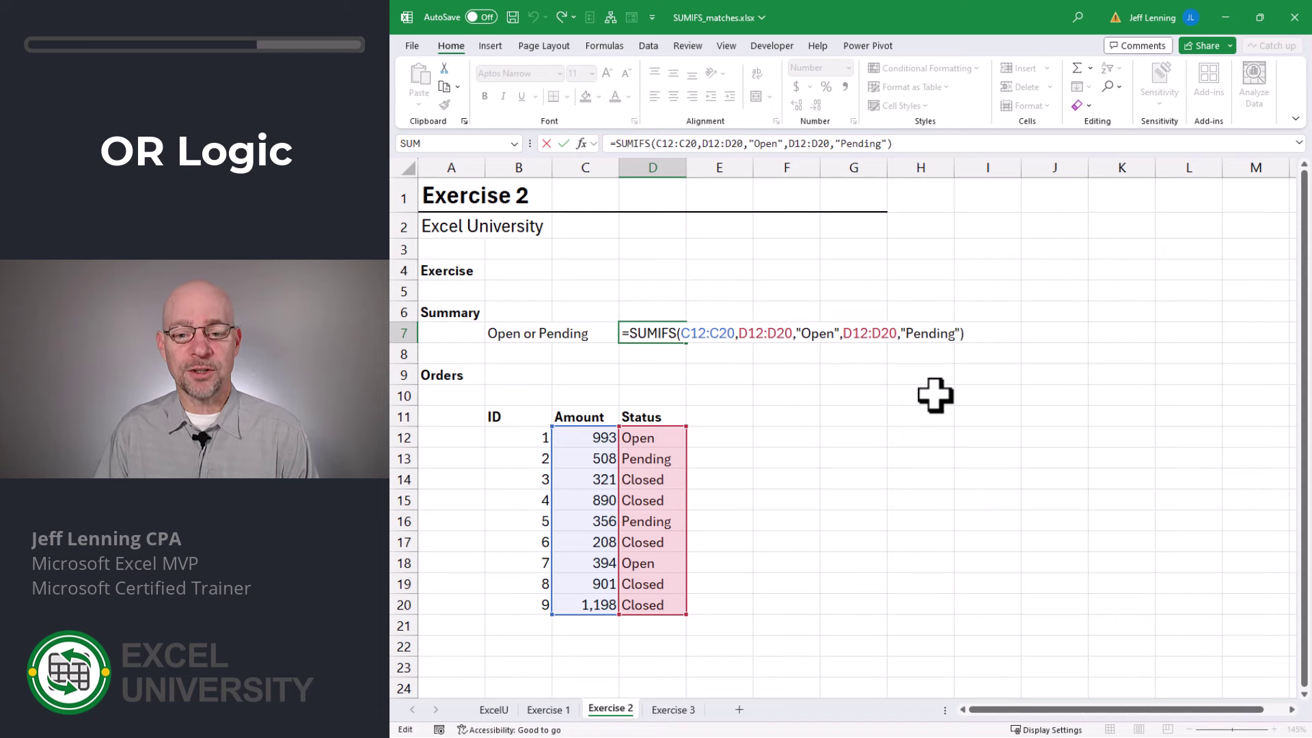
Replace D7 with =SUMIFS(C12:C20,D12:D20,"Open")+SUMIFS(C12:C20,D12:D20,"Pending"), returning 2,251
text(=sumifs()
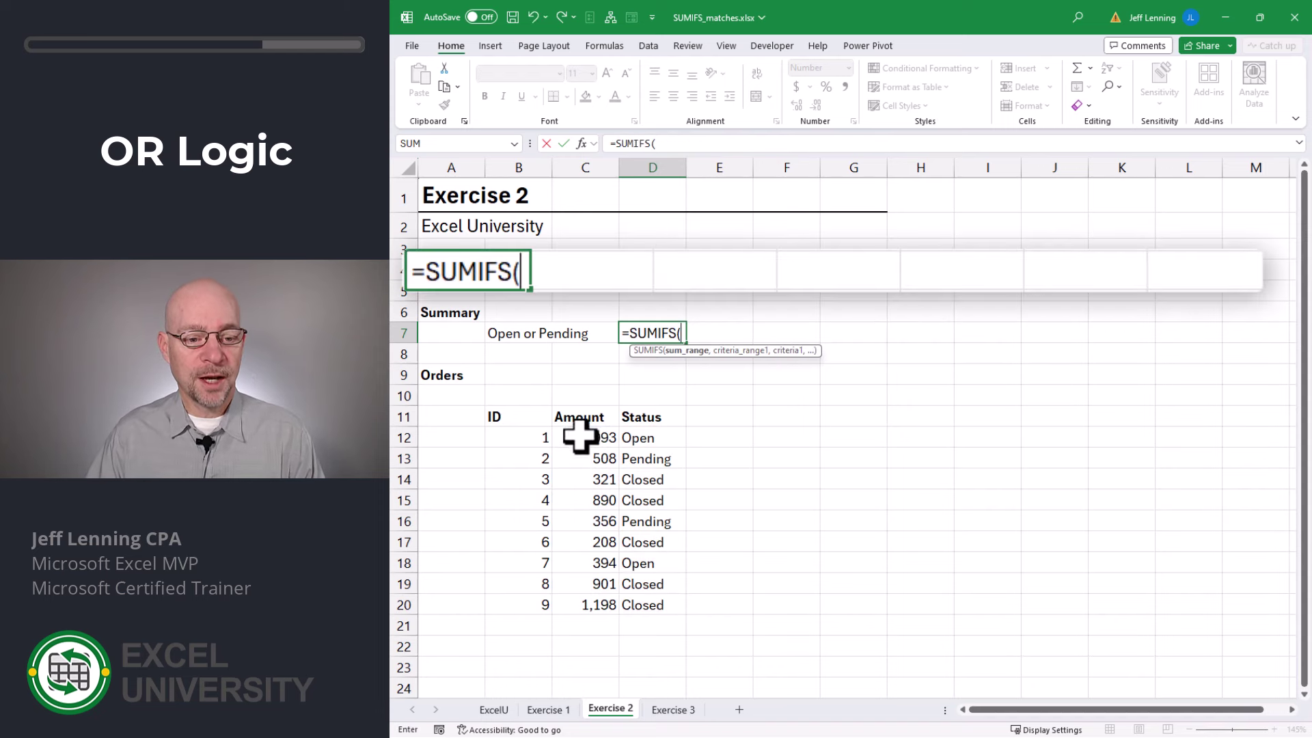
drag(583, 437, 588, 598)
text(,)
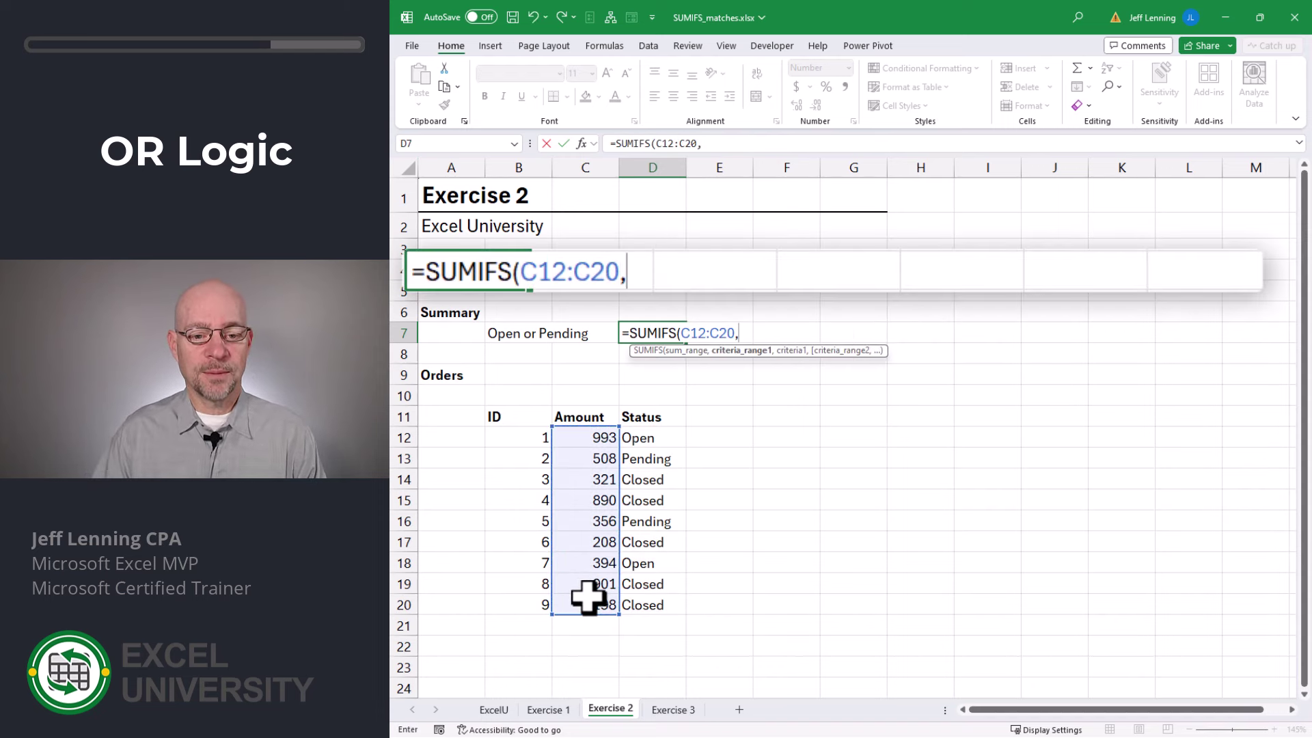
drag(656, 436, 653, 603)
text(,)
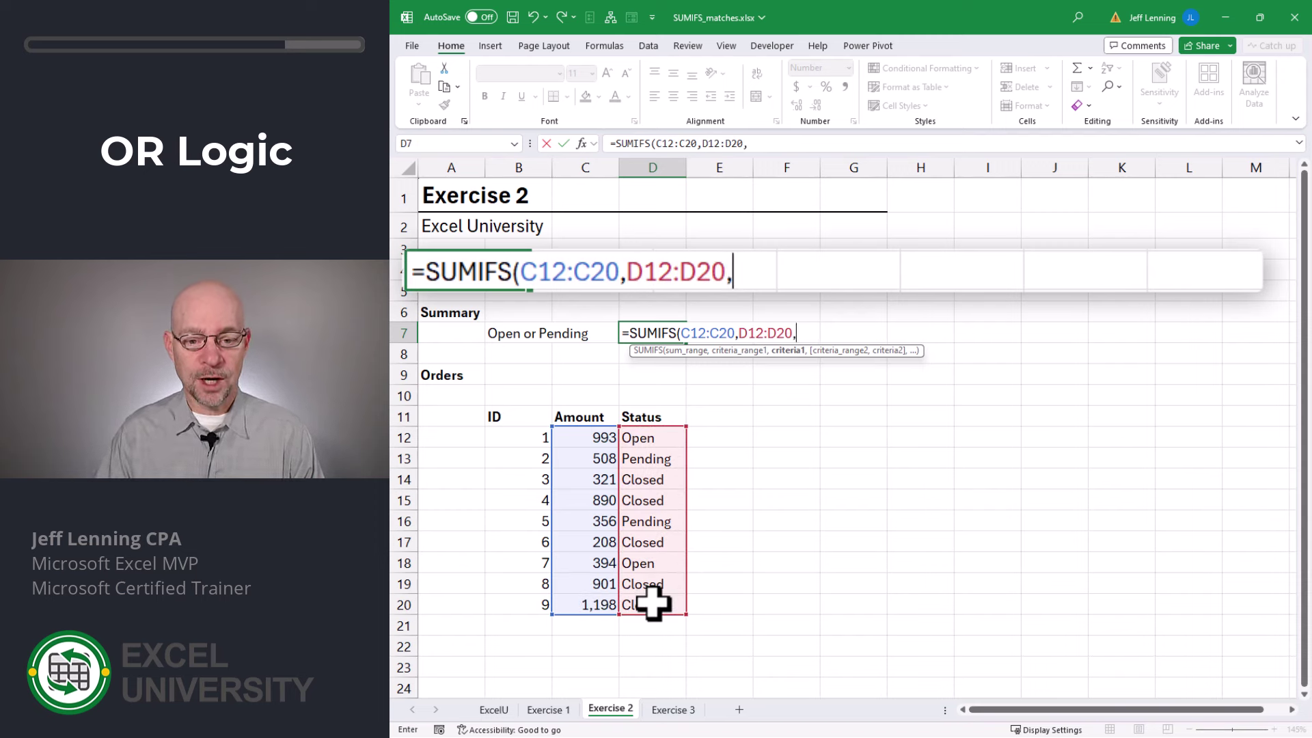
text("Open"))
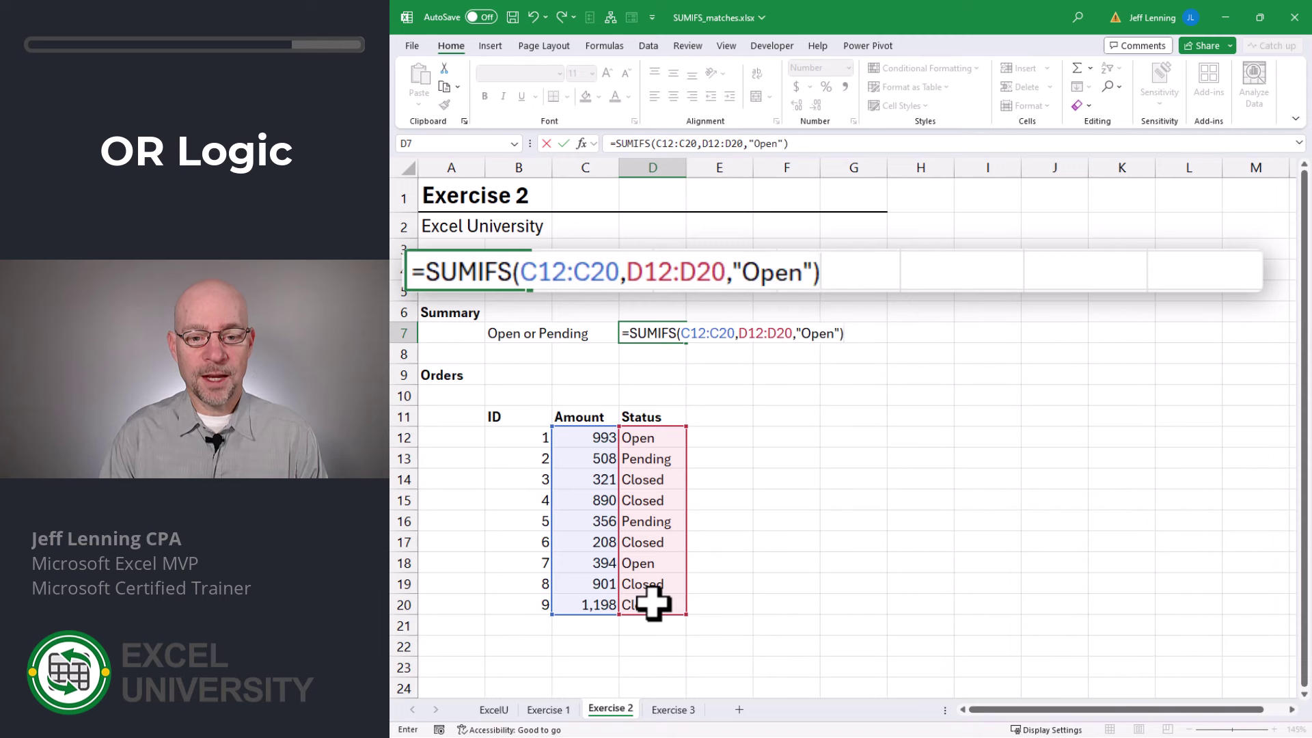
text(+SUMIFS()
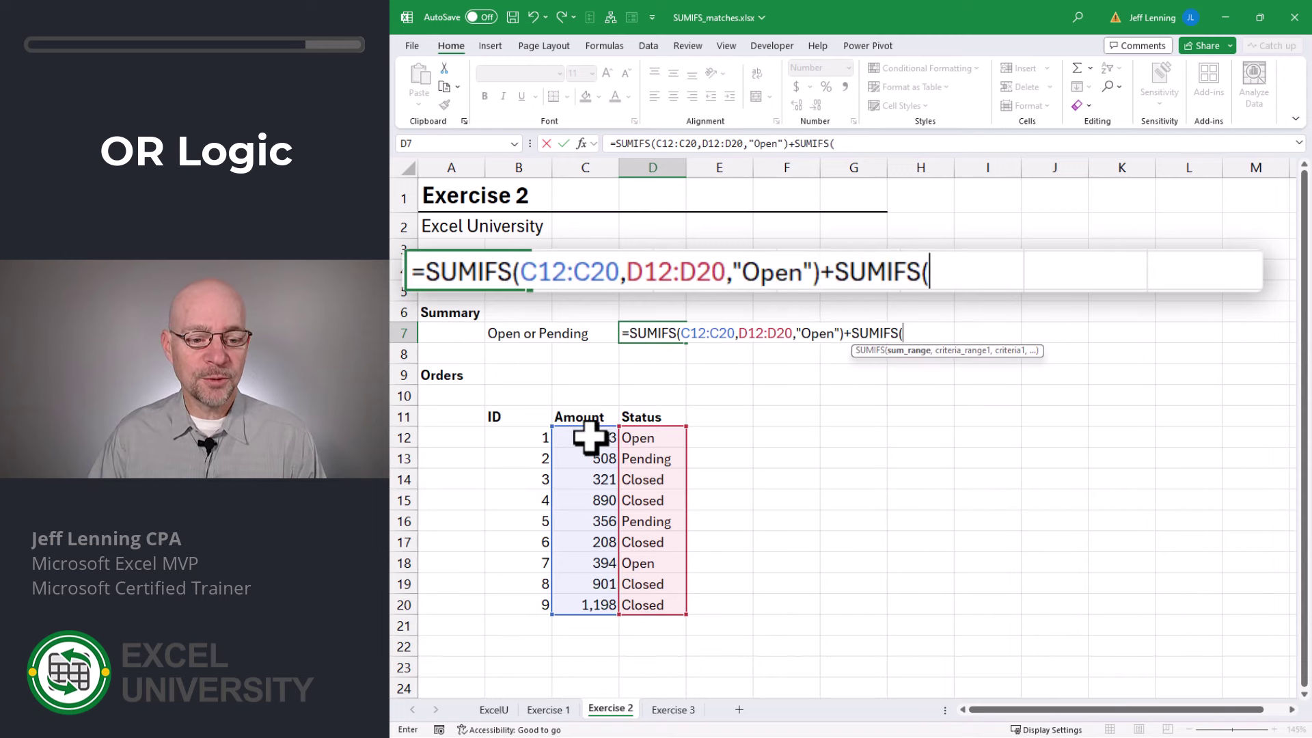
drag(591, 443, 589, 599)
text(,)
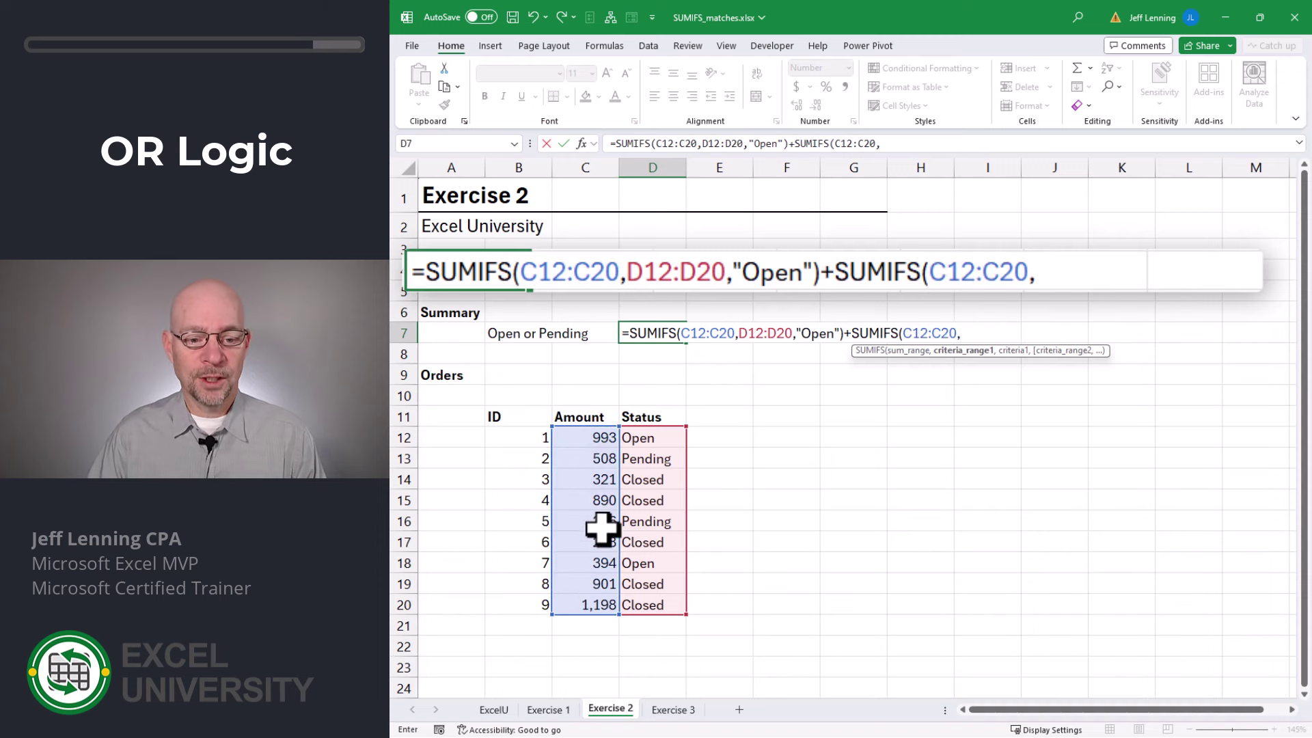
drag(633, 439, 650, 597)
text(,"Pen)
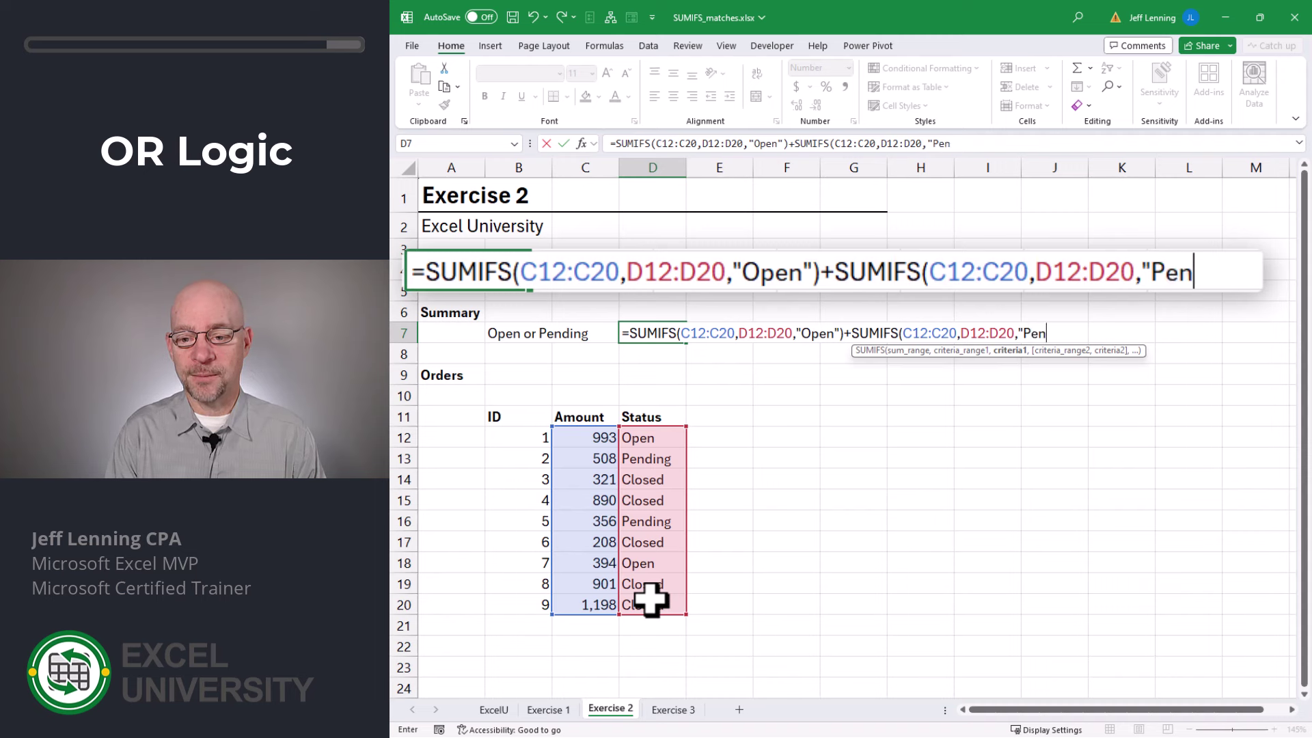
text(ding"))
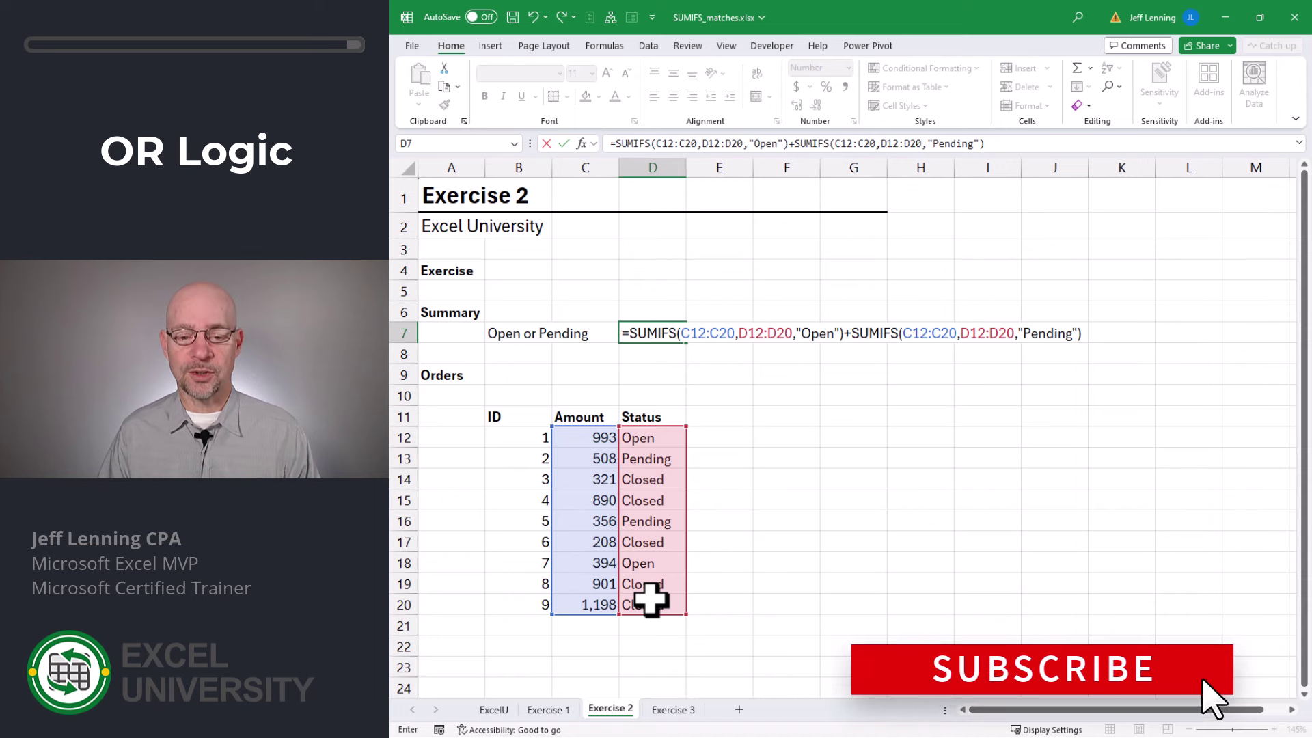
key(Return)
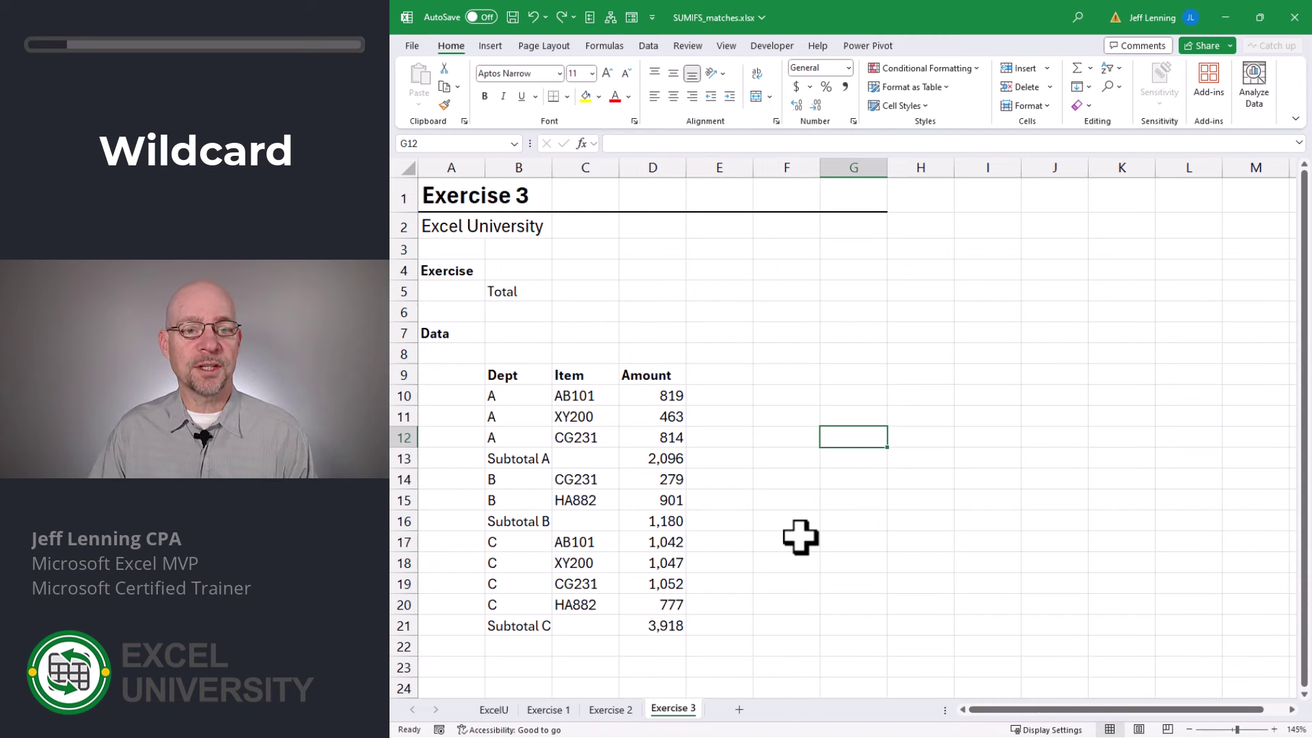
Enter =SUMIFS(D10:D21,B10:B21,"Subtotal") in the C5 Total cell on Exercise 3
click(586, 289)
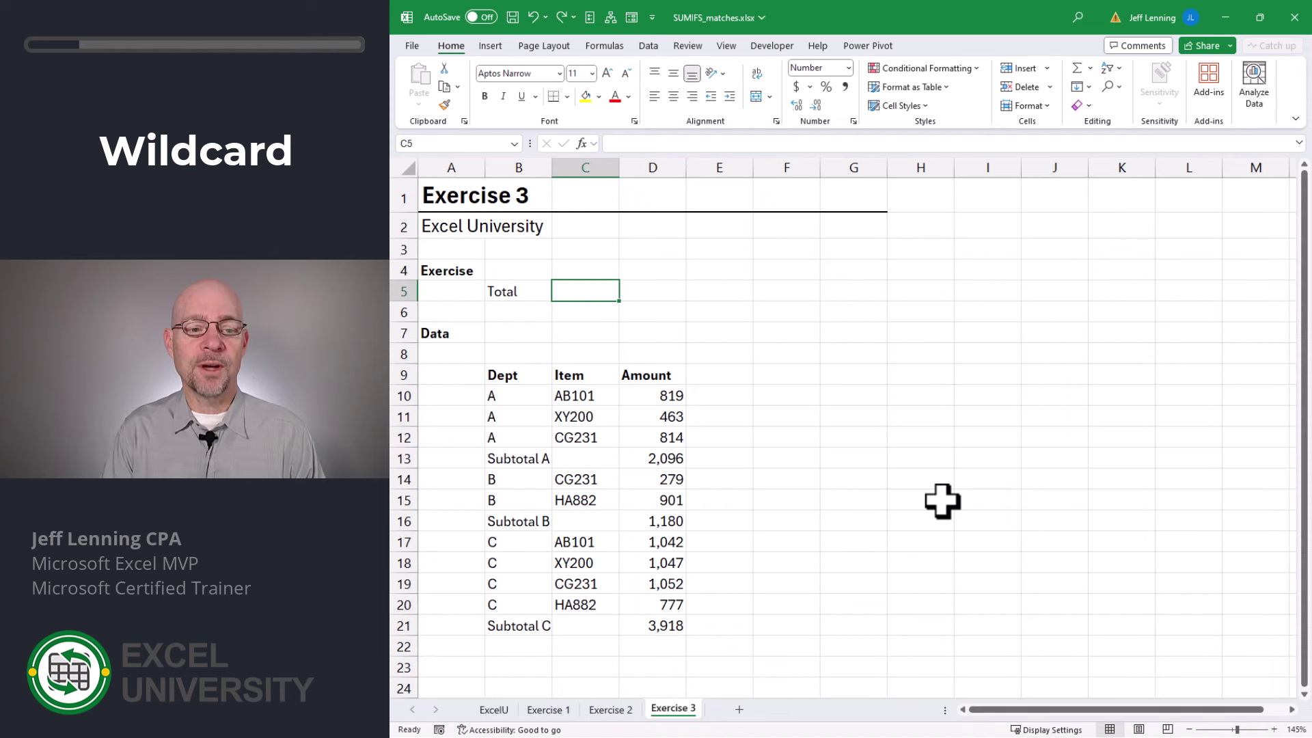
text(=sumifs)
key(Tab)
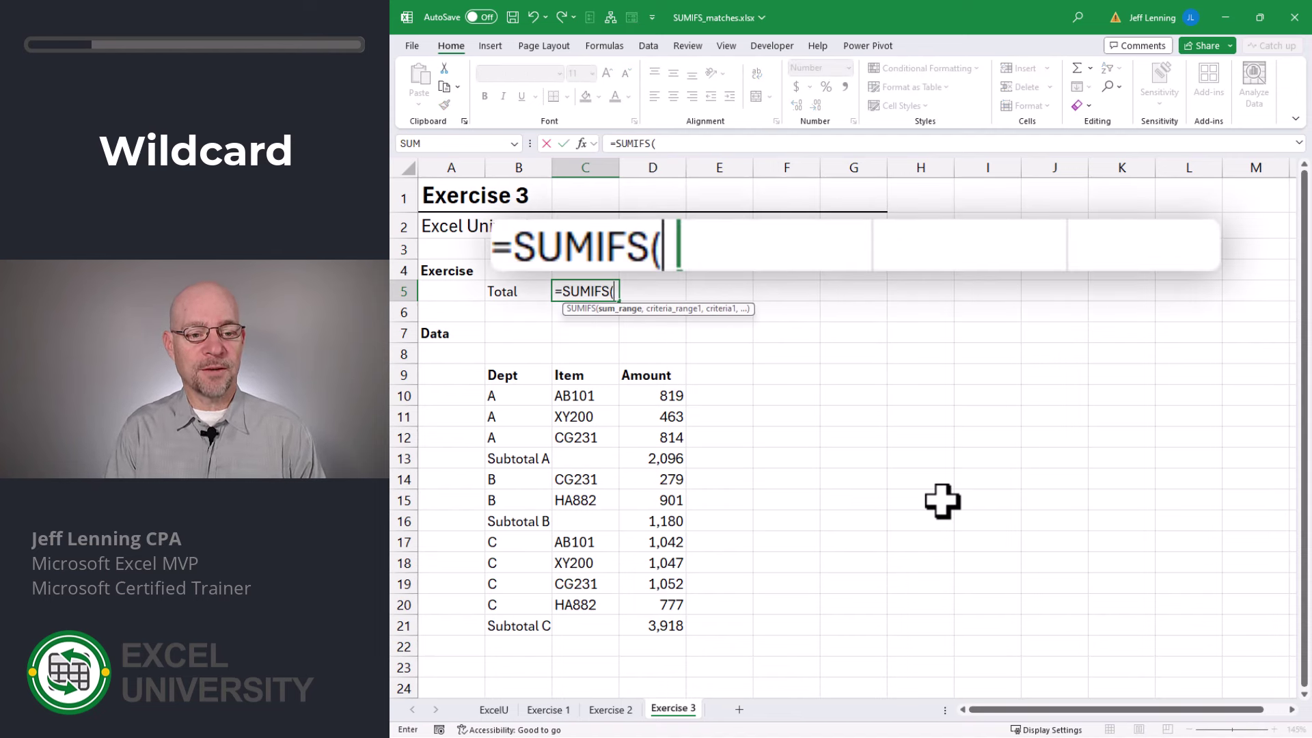
drag(660, 390, 659, 625)
text(,)
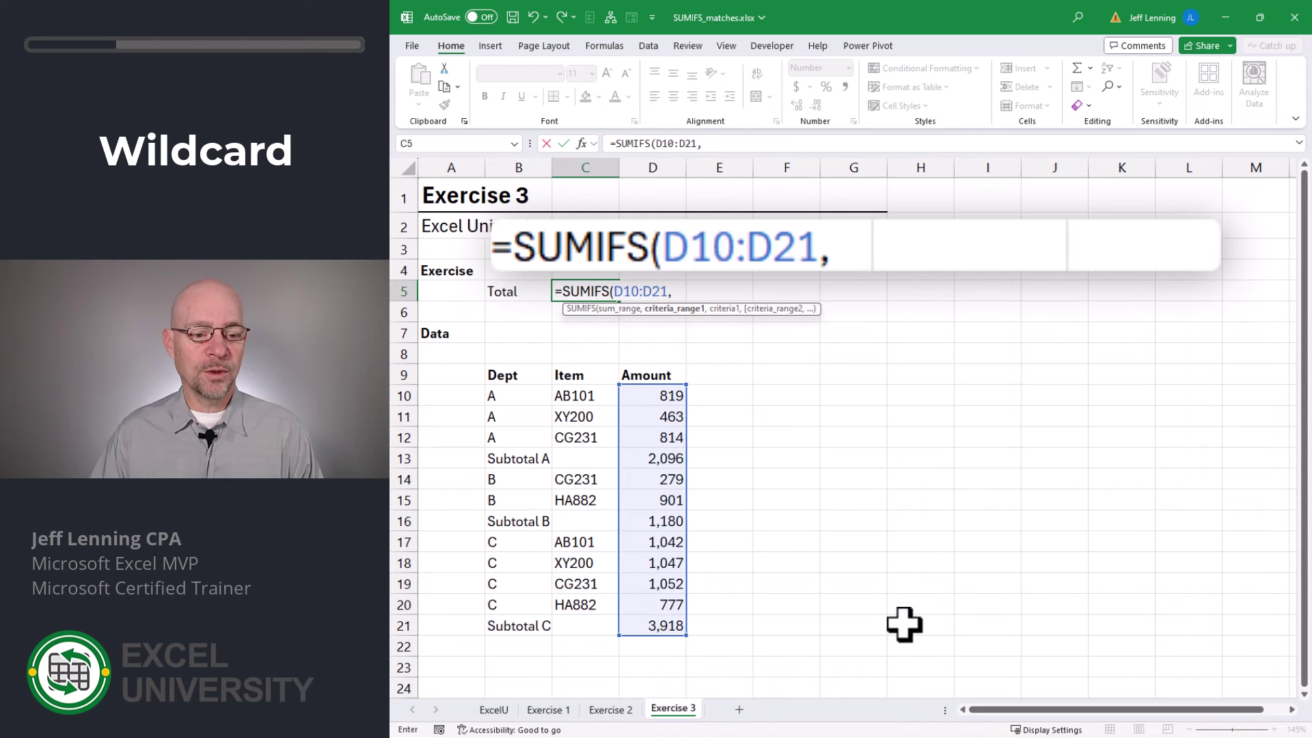
drag(499, 395, 506, 623)
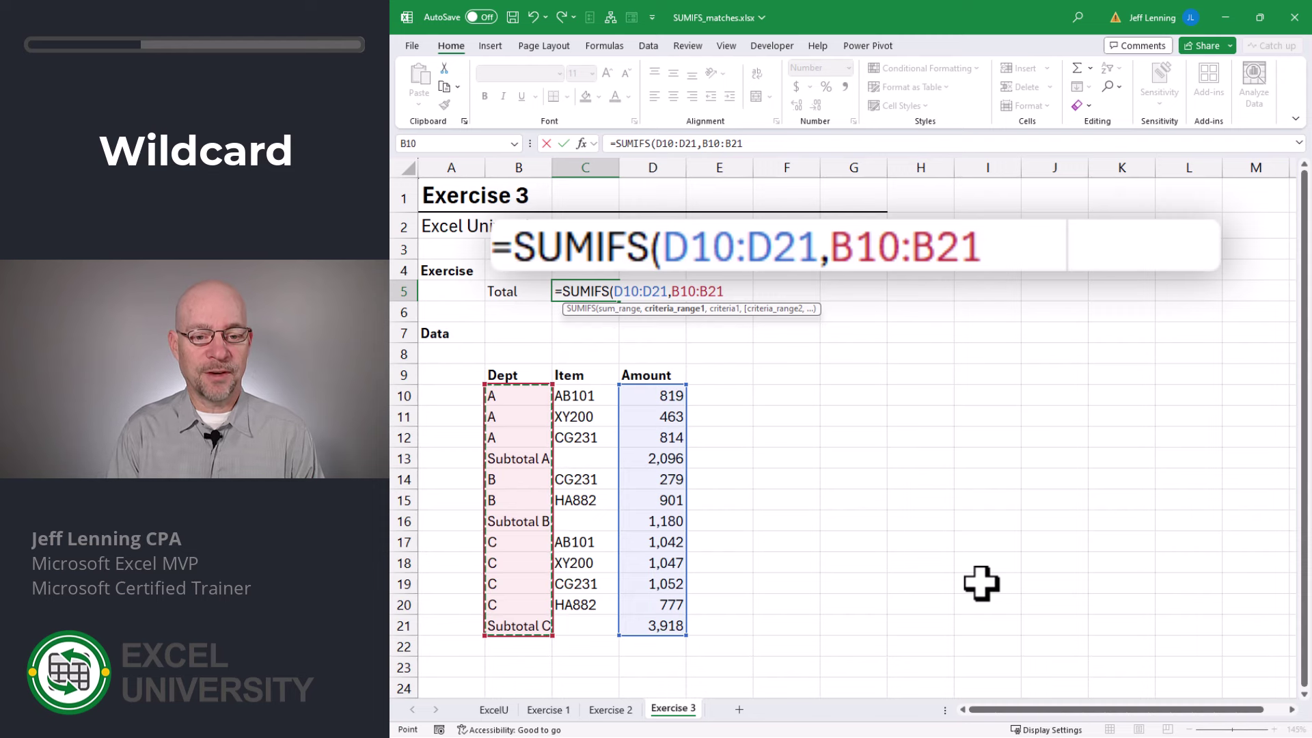
text(,)
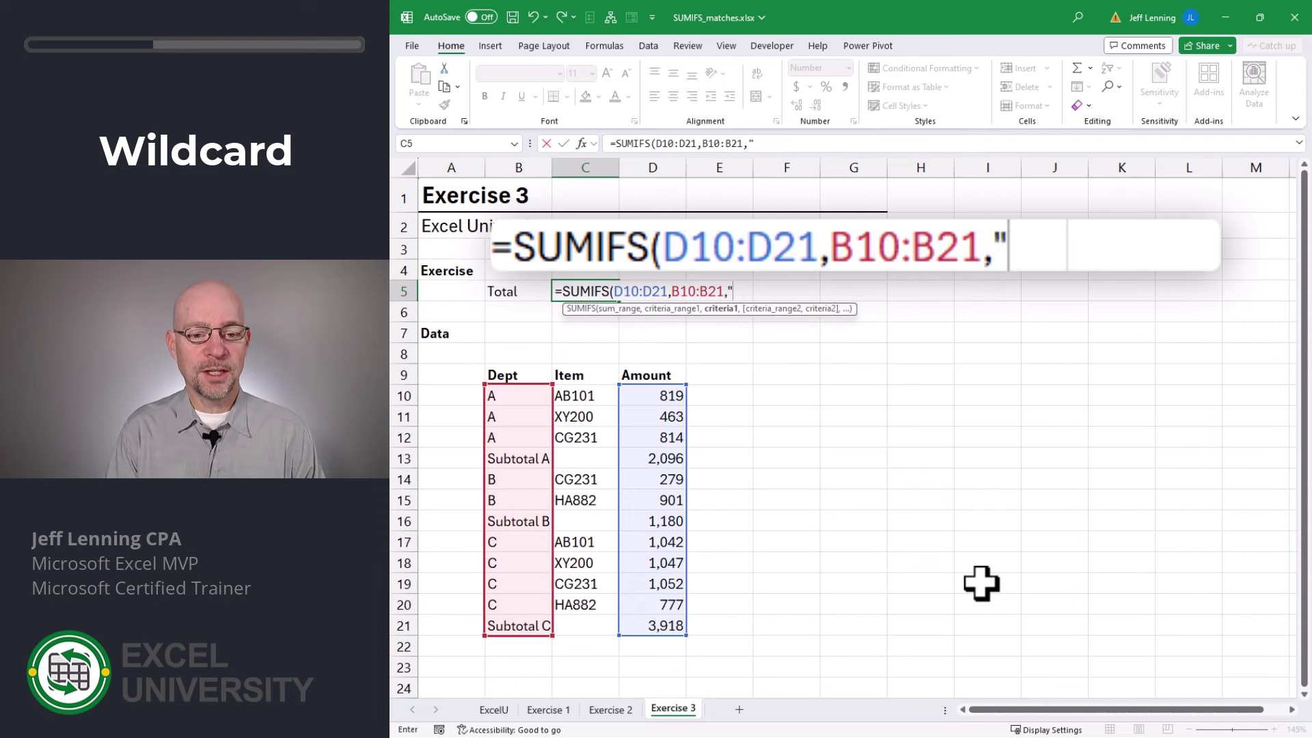
text("Subtotal")
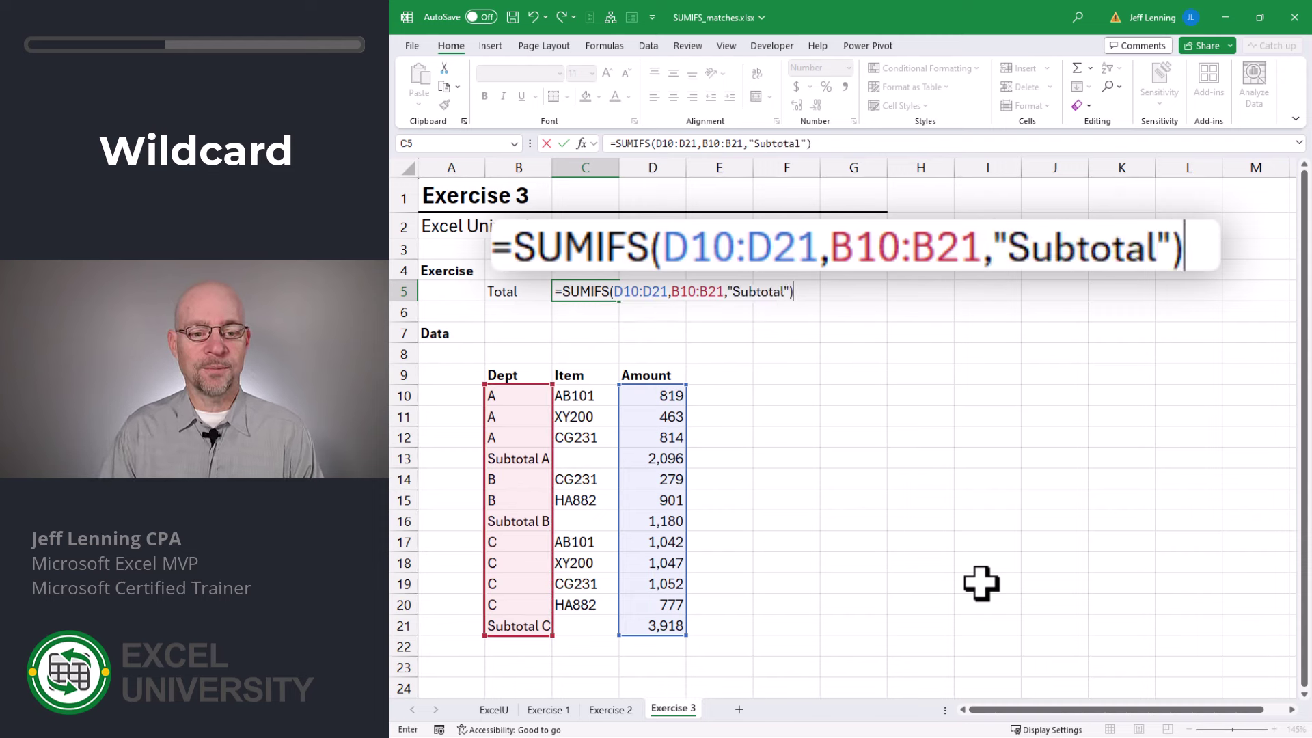
text())
key(Return)
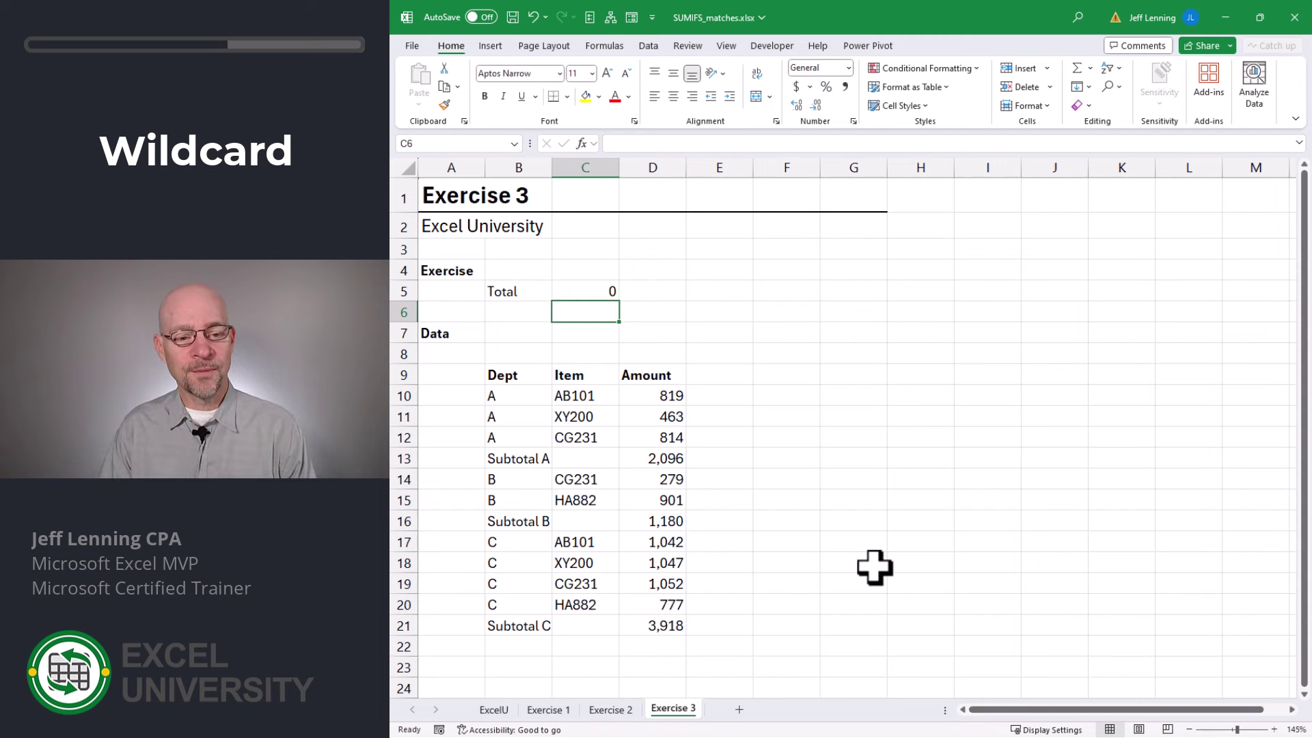
Change the C5 criterion to the wildcard "Subtotal*" so the Total returns 7,194
key(Up)
key(F2)
key(Left)
key(Left)
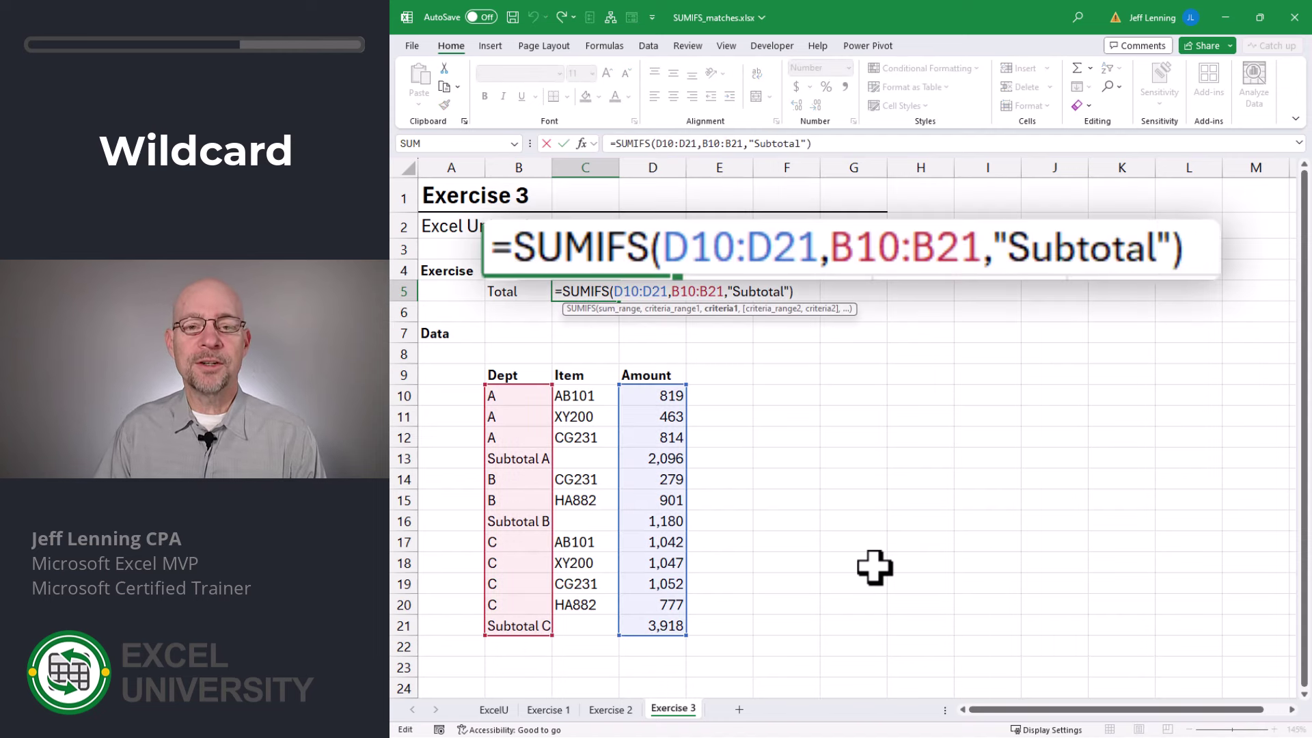
text(*)
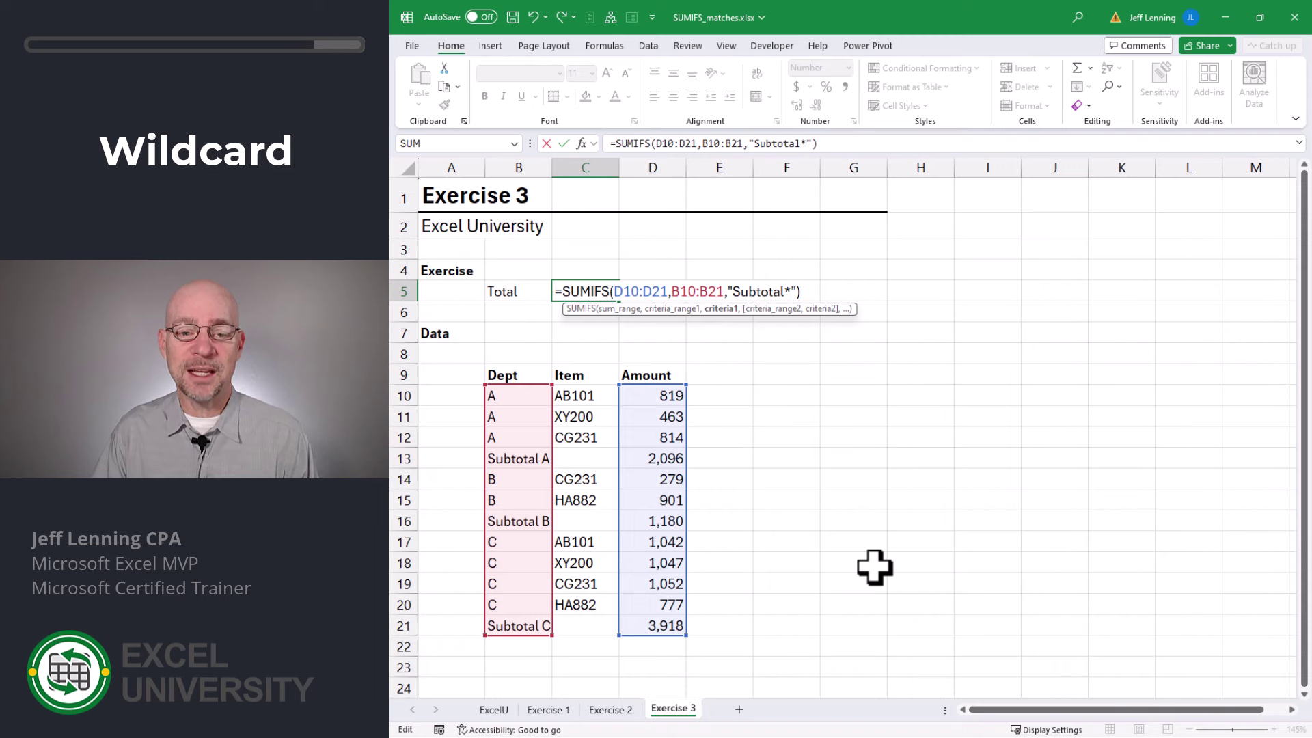
key(Return)
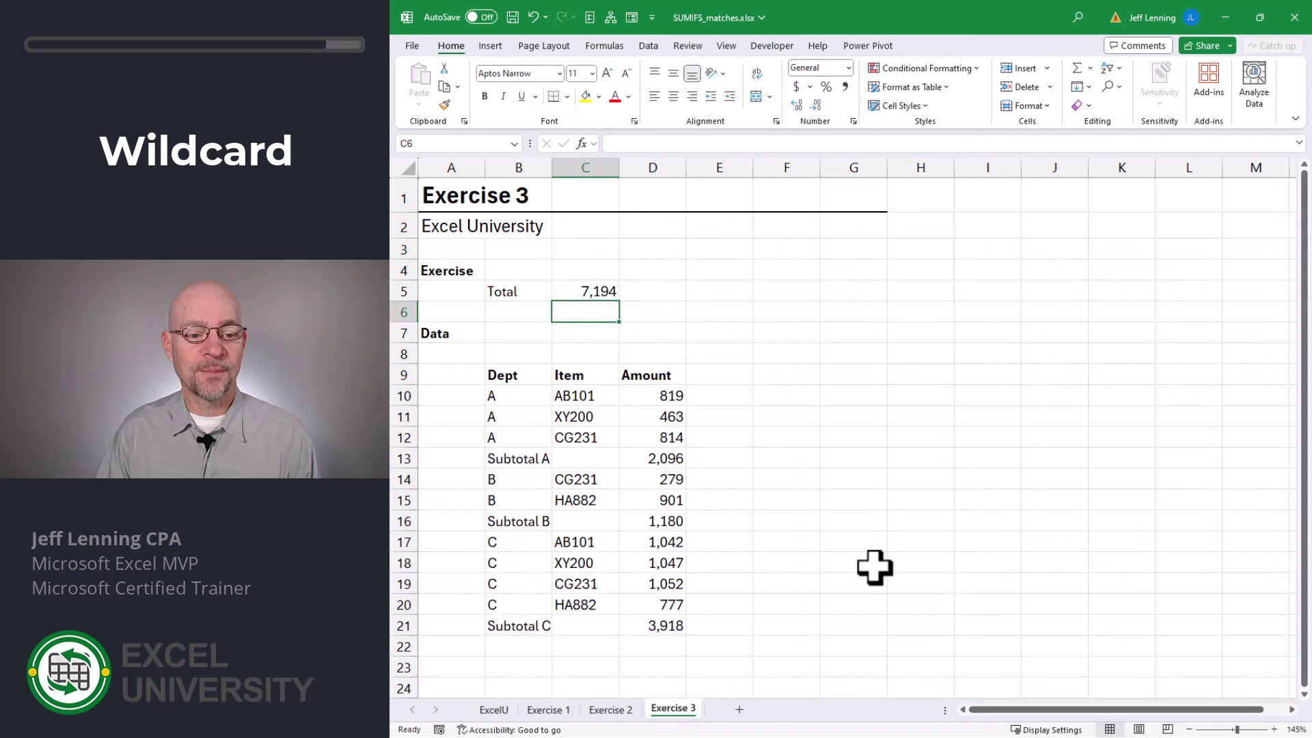